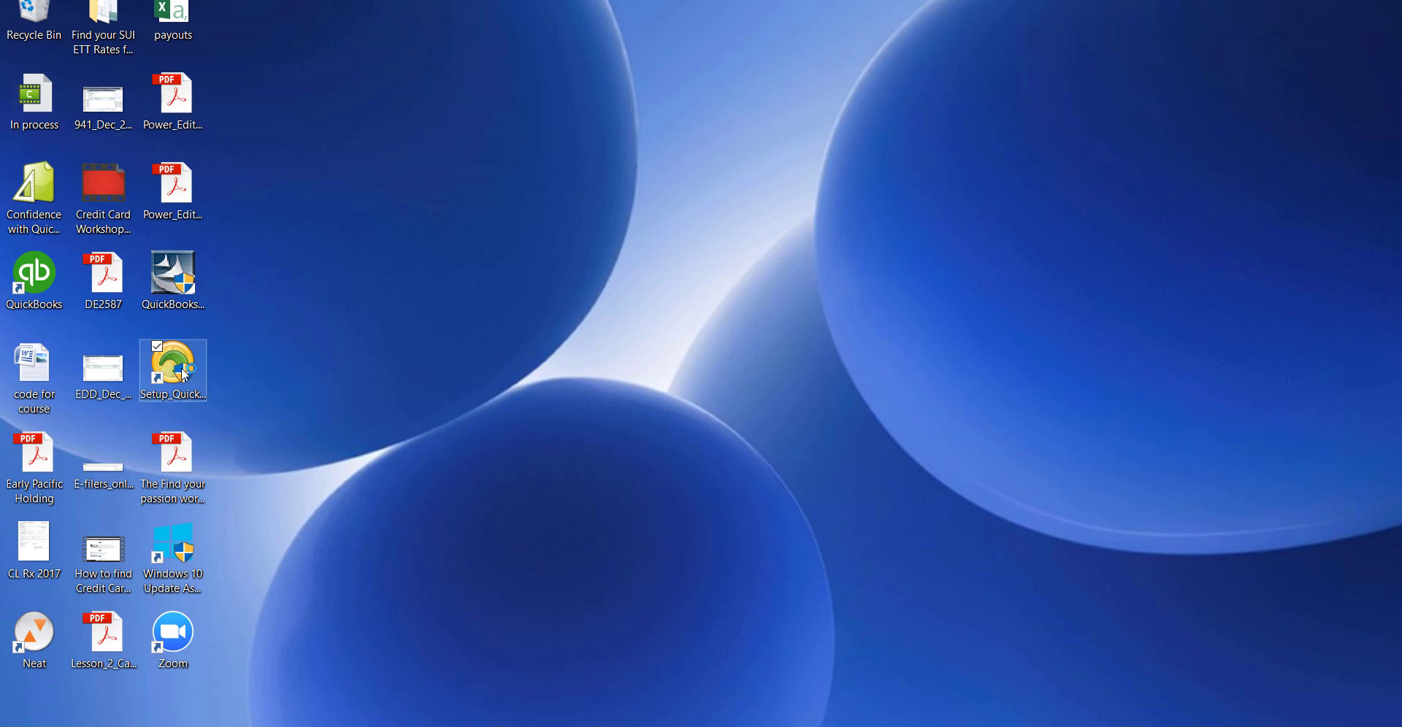
Run the QuickBooks setup file from the desktop and proceed past the welcome pages to the license agreement
left_click(181, 366)
left_click(734, 401)
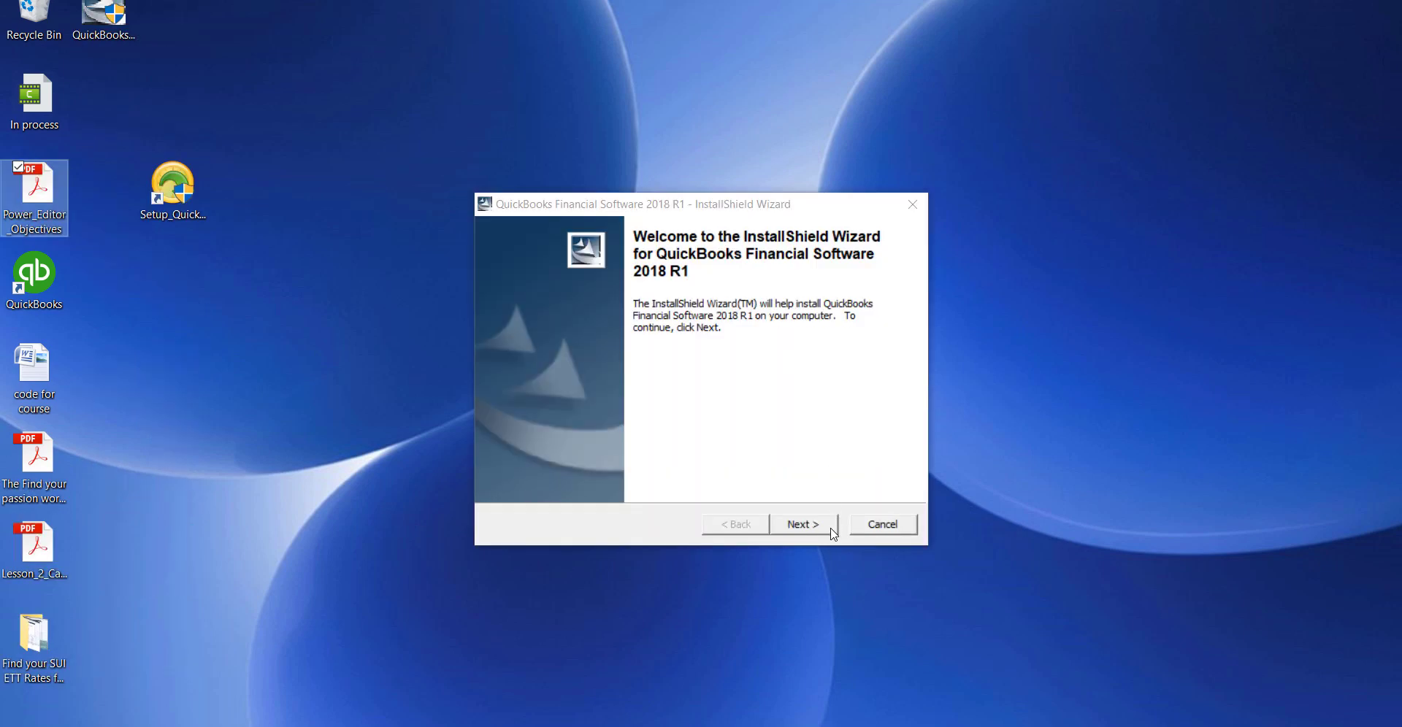
left_click(825, 525)
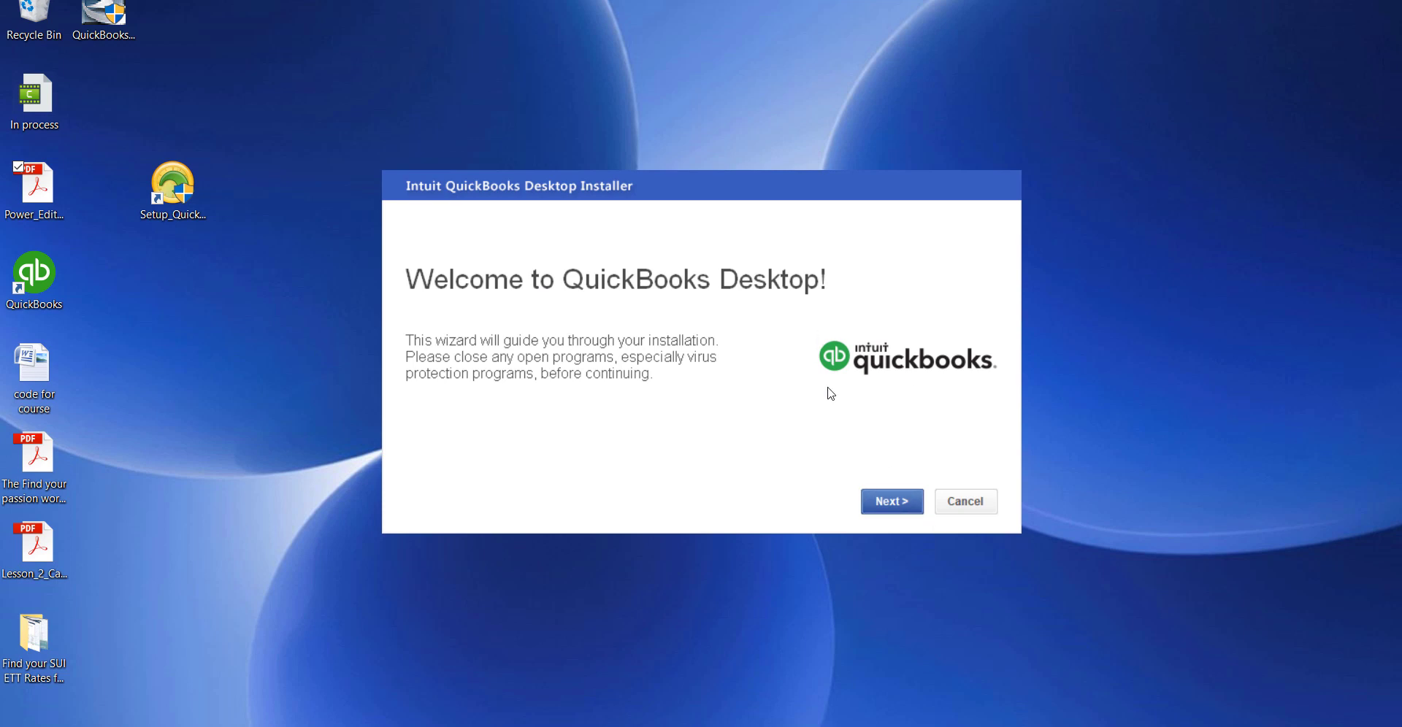
left_click(900, 494)
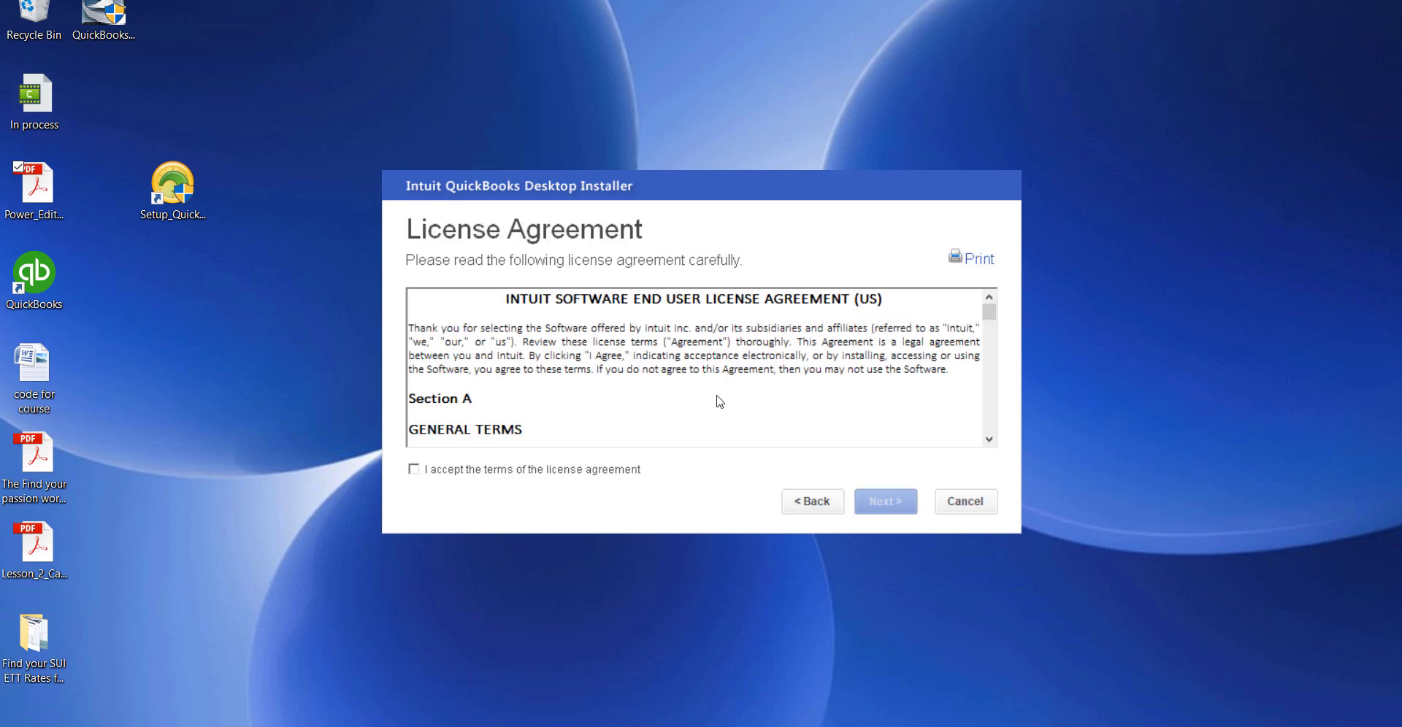
Accept the terms of the license agreement and continue the installation
left_click(413, 470)
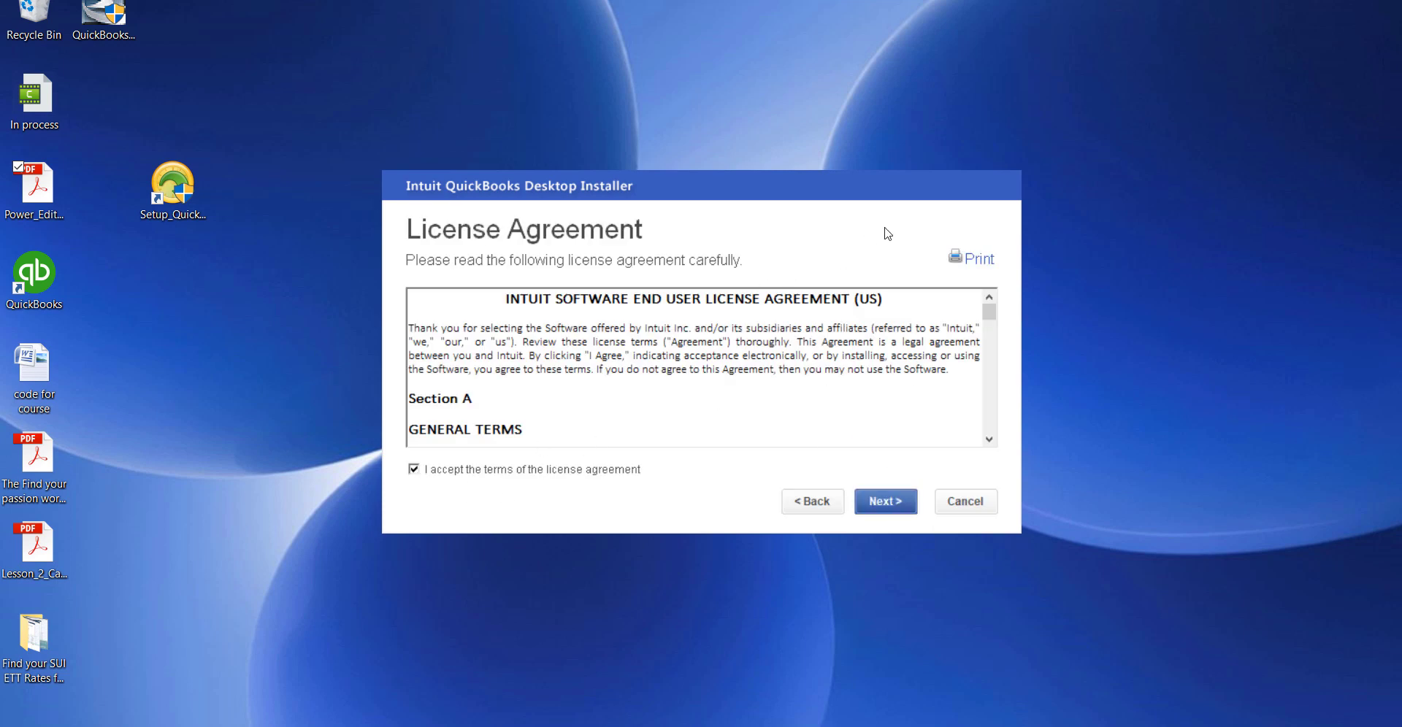
scroll(925, 358, "down", 15)
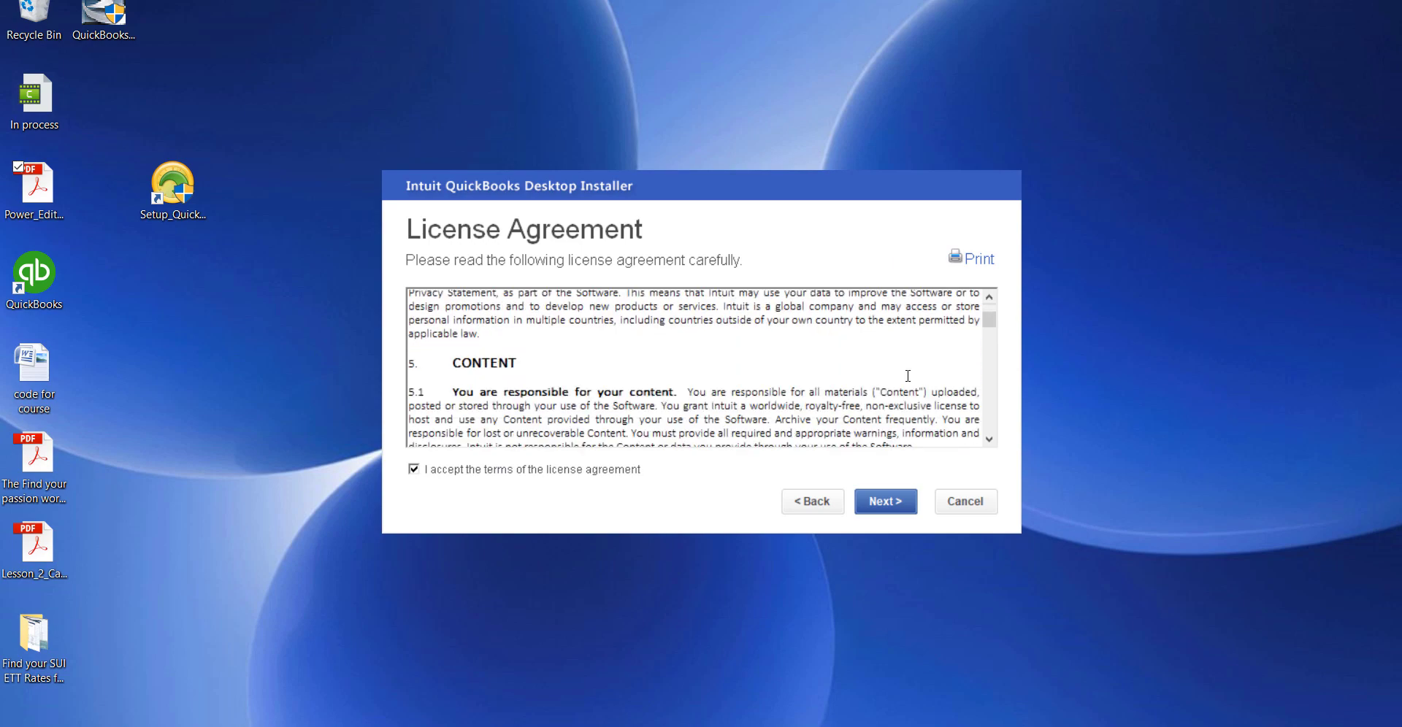
scroll(963, 270, "down", 20)
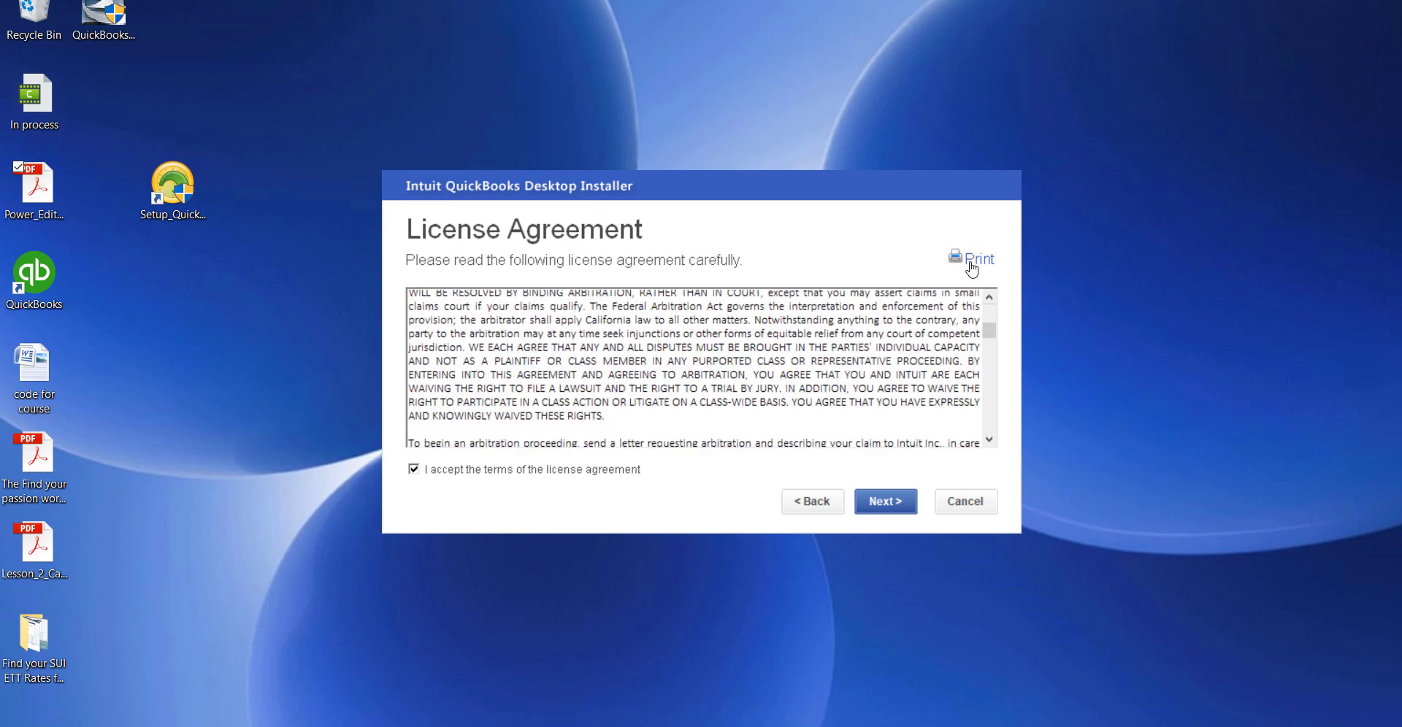
scroll(971, 270, "down", 20)
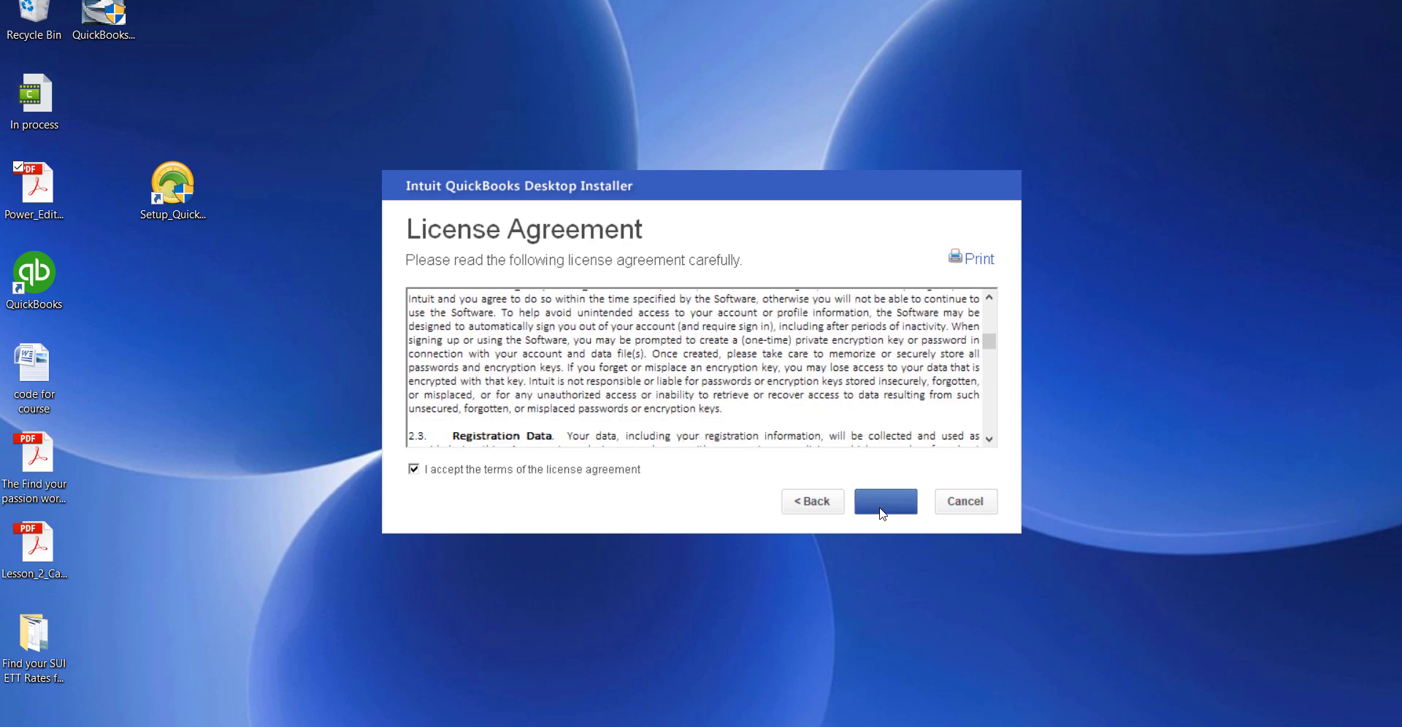
scroll(898, 394, "down", 5)
scroll(898, 394, "up", 3)
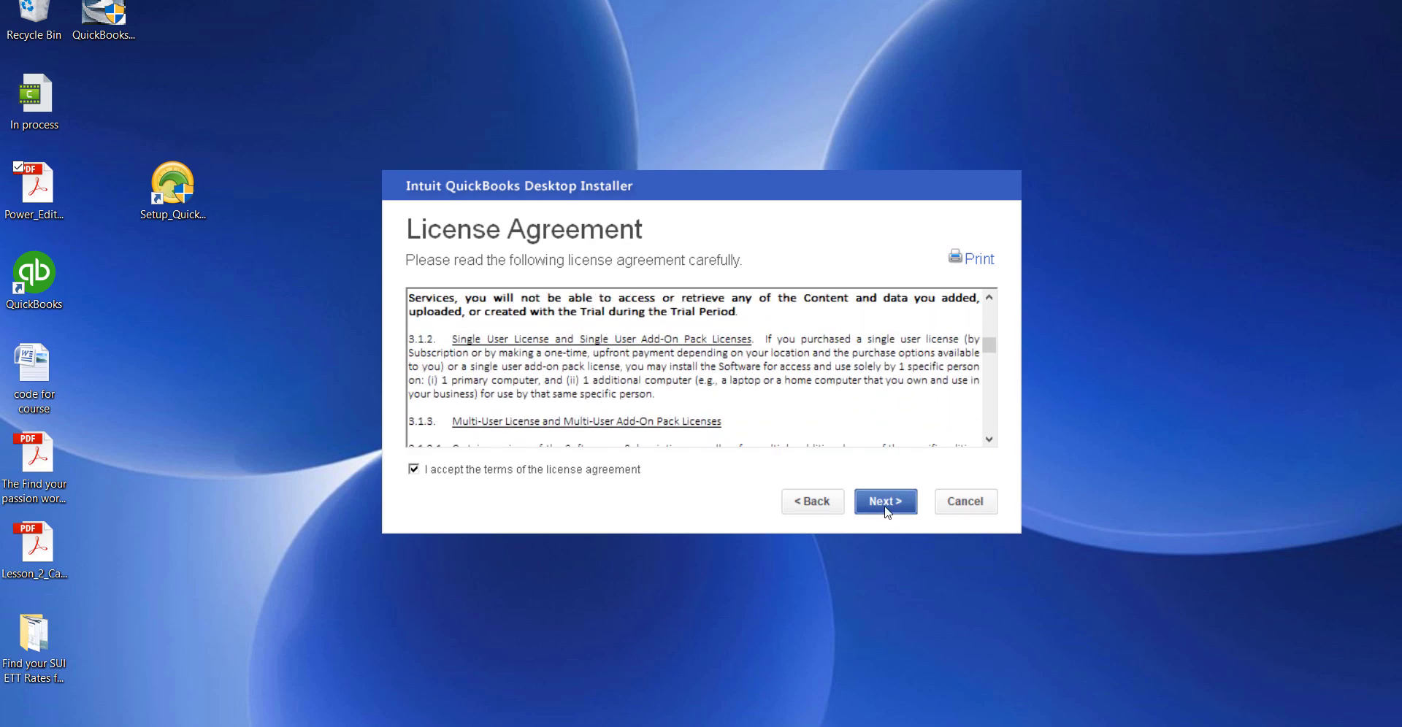
left_click(889, 500)
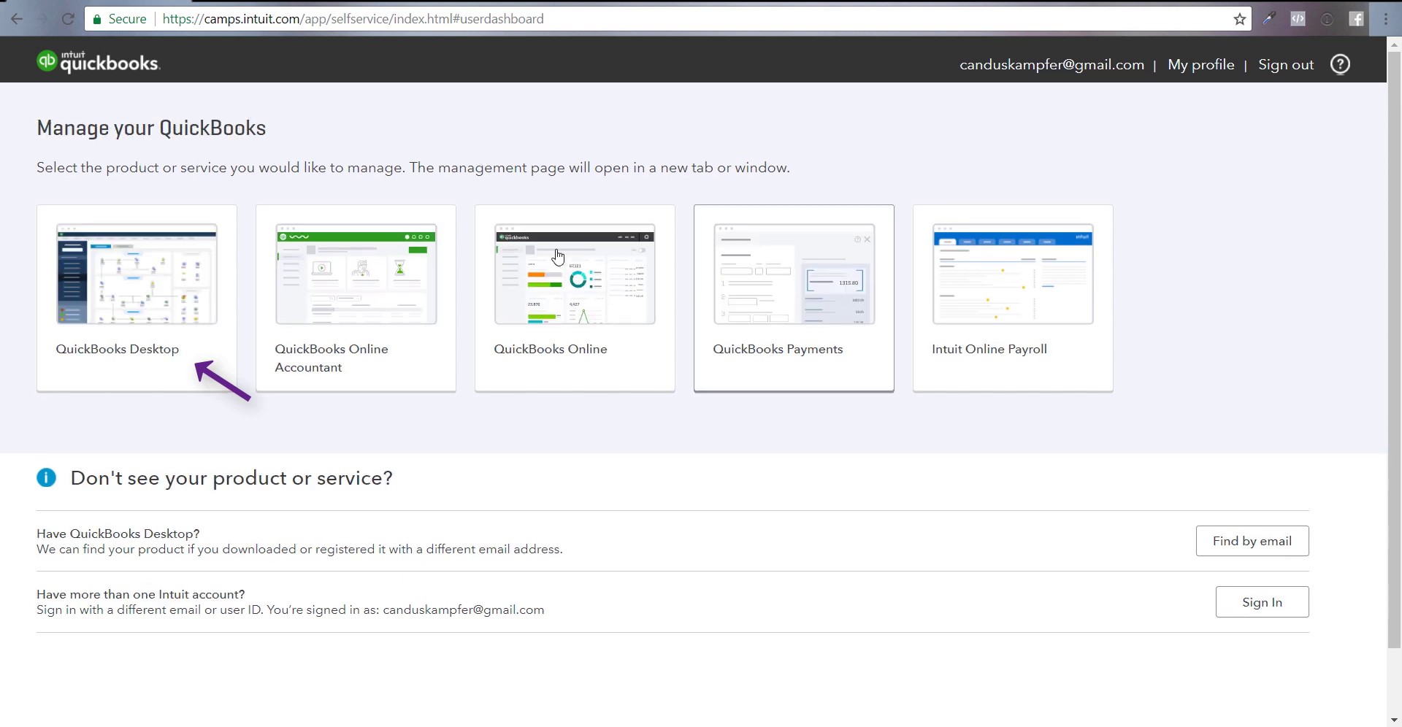
Open the QuickBooks Accountant - 2018 details in the Intuit account and transfer the license number to the installer's License Number field
left_click(138, 328)
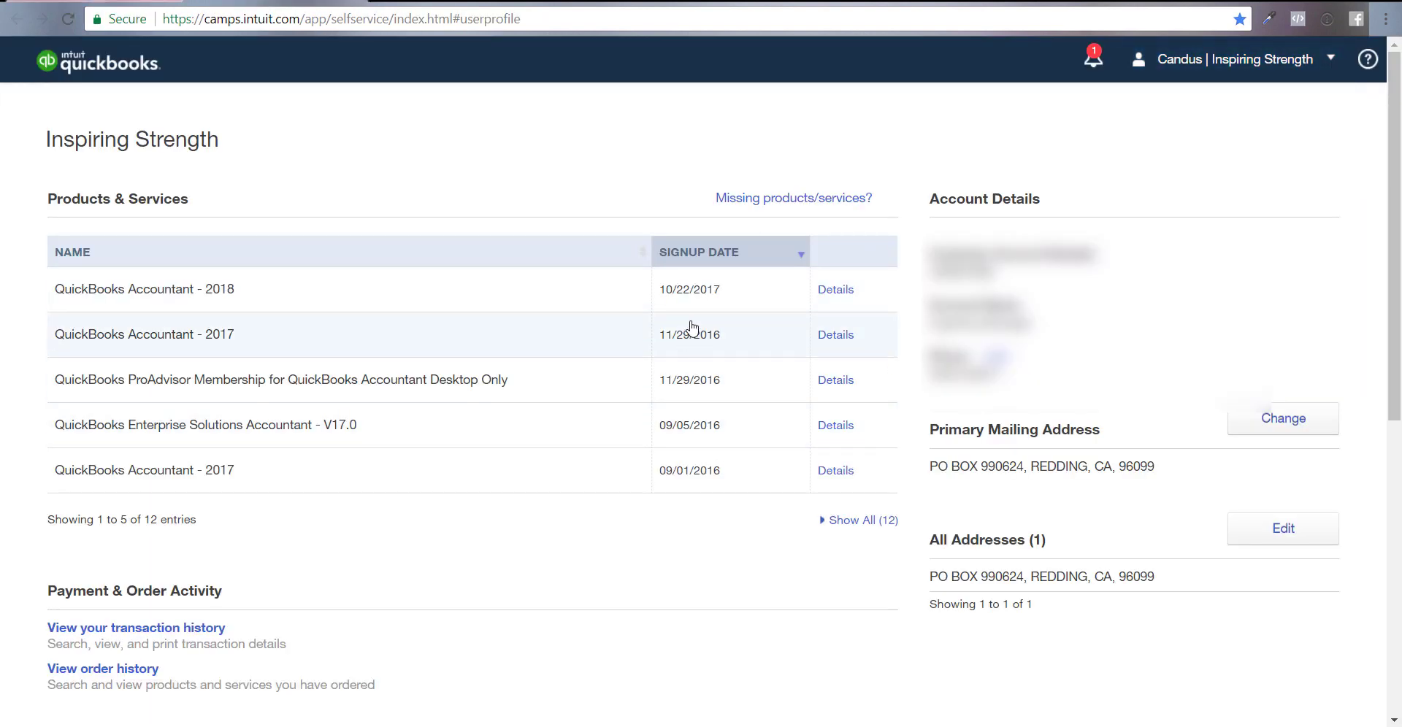
left_click(833, 290)
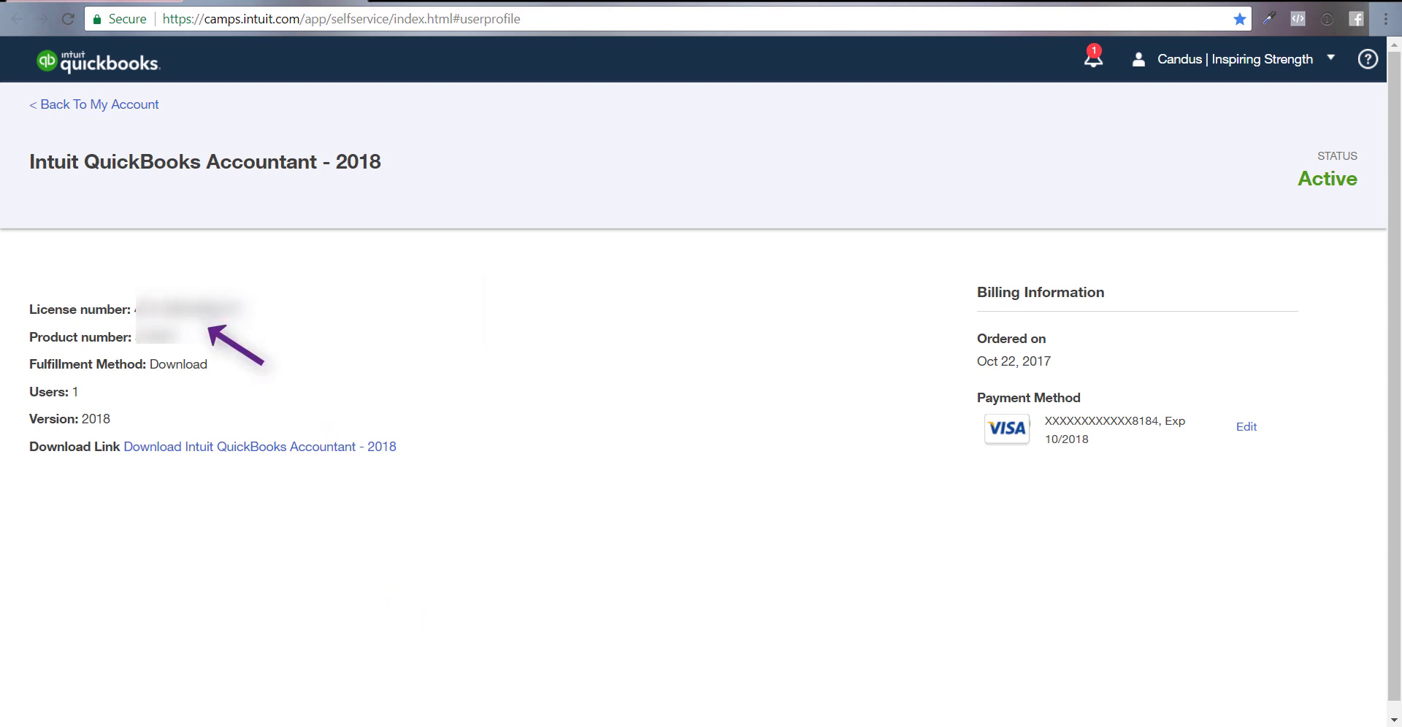
double_click(231, 311)
left_click_drag(231, 311, 135, 310)
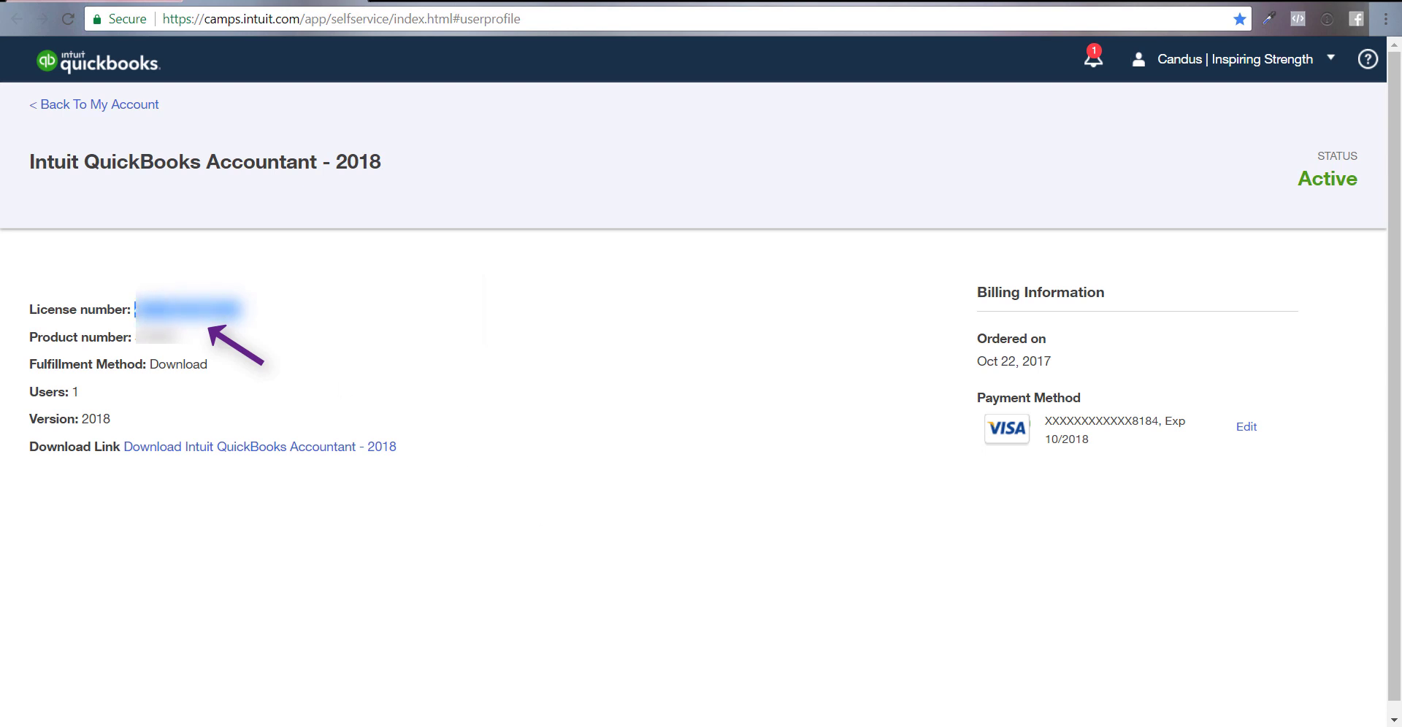
key("alt+Tab")
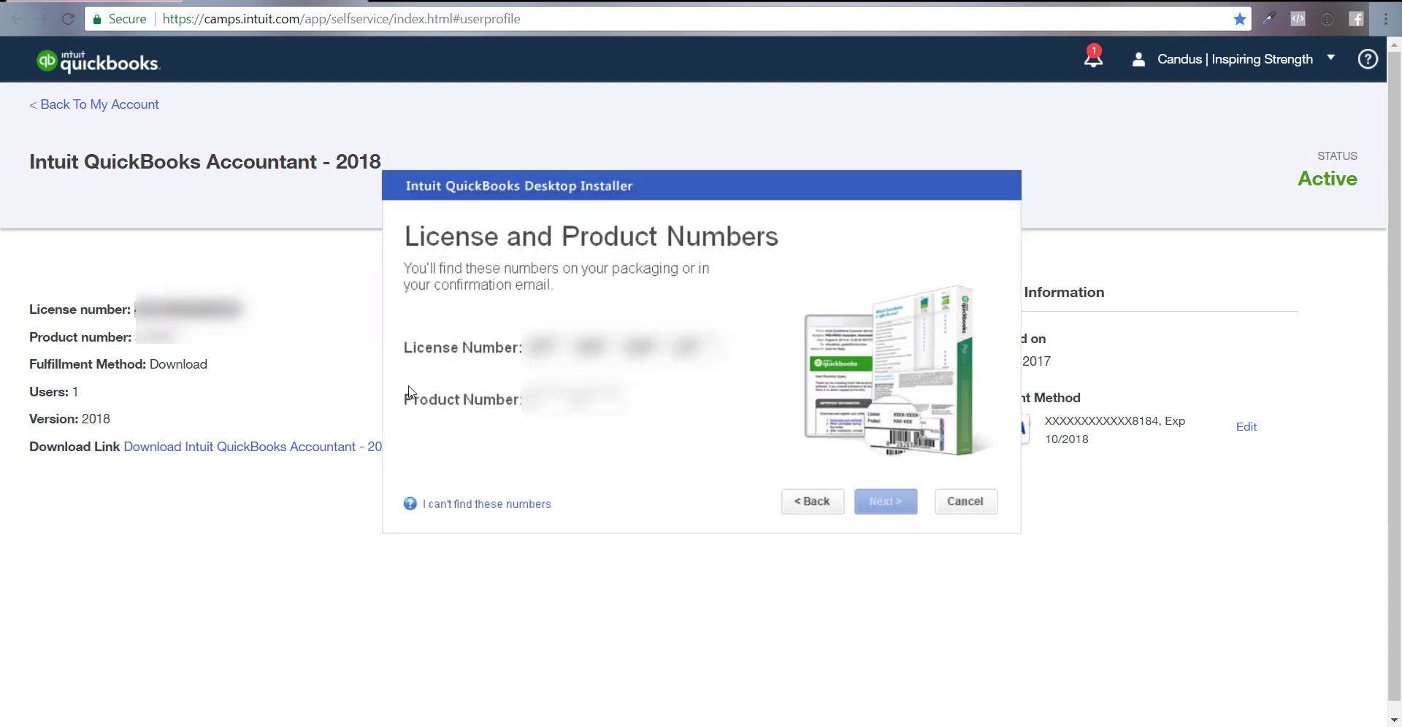
Copy the product number from the Intuit account details into the installer's Product Number field
left_click(224, 369)
left_click_drag(29, 365, 135, 341)
key("alt+Tab")
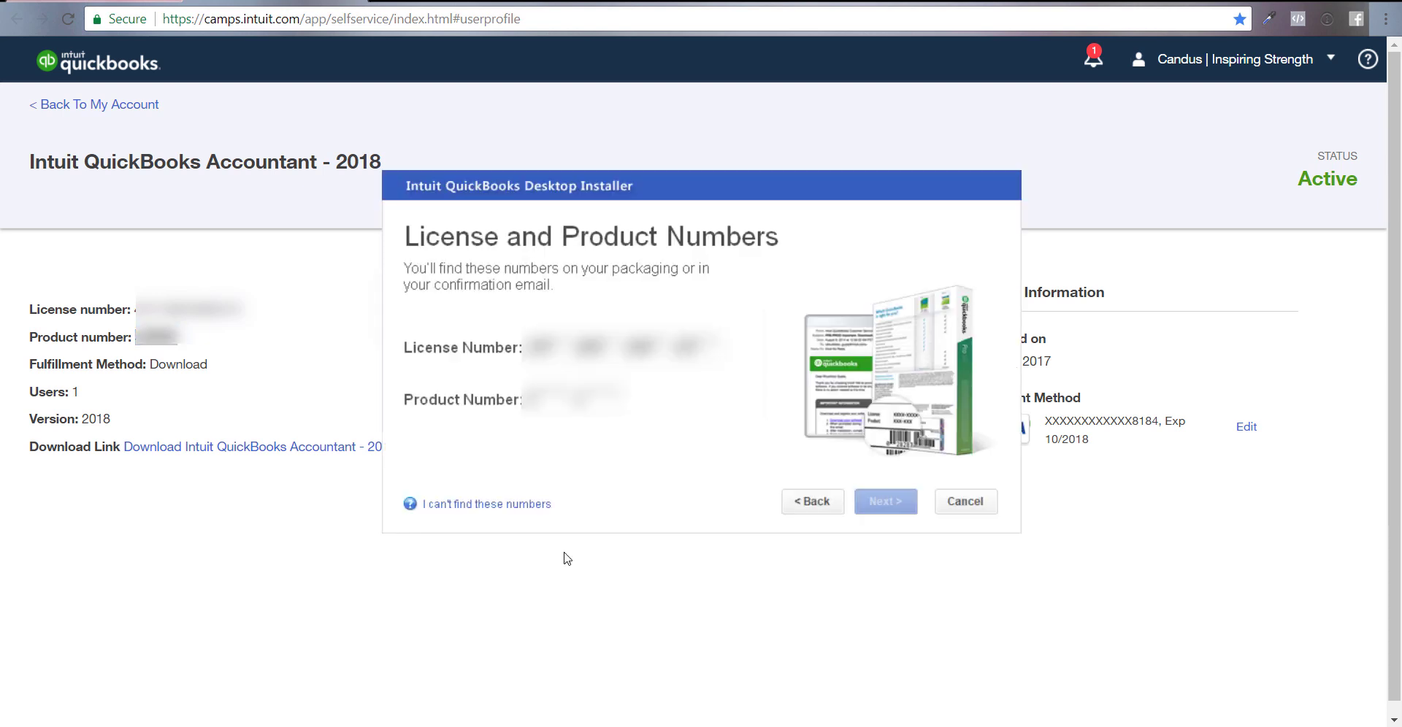
key("ctrl+v")
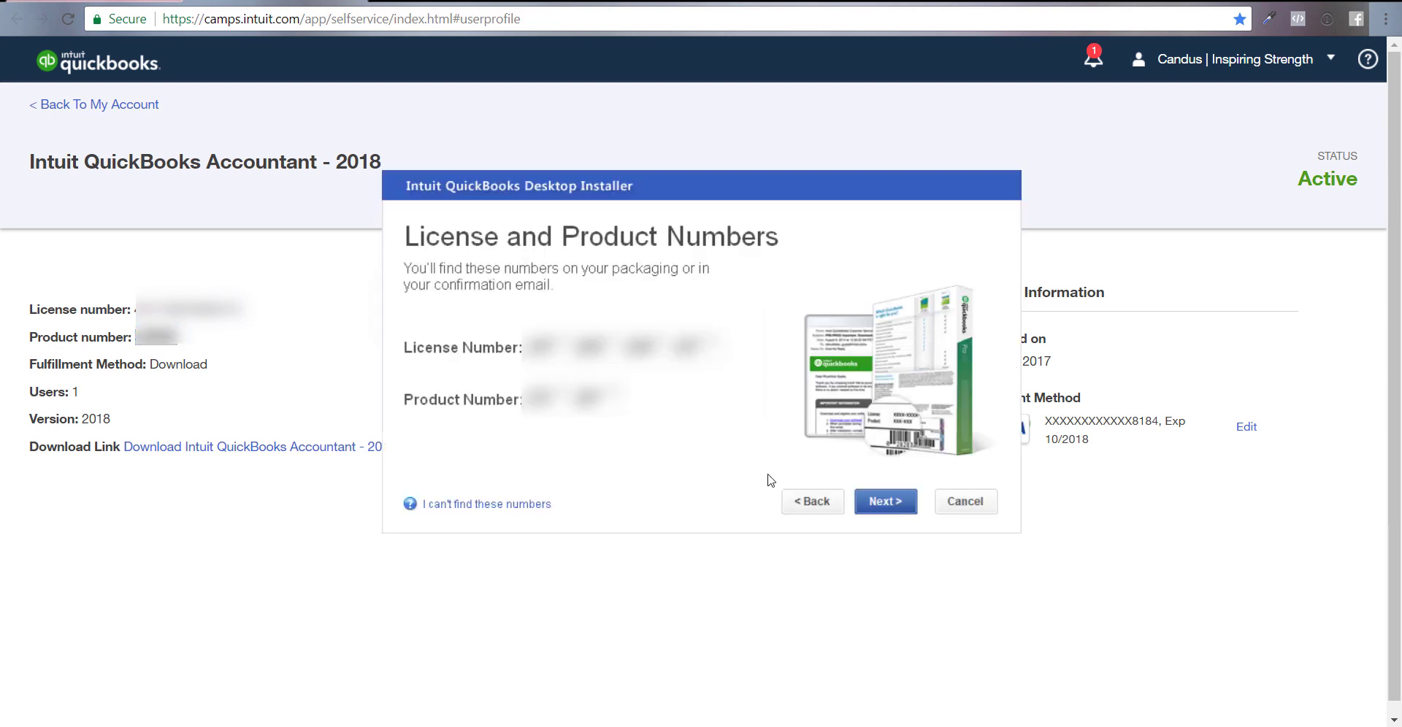
Review the product's download link and the Products & Services list in the Intuit account, reopening the QuickBooks Accountant - 2018 details
left_click(327, 479)
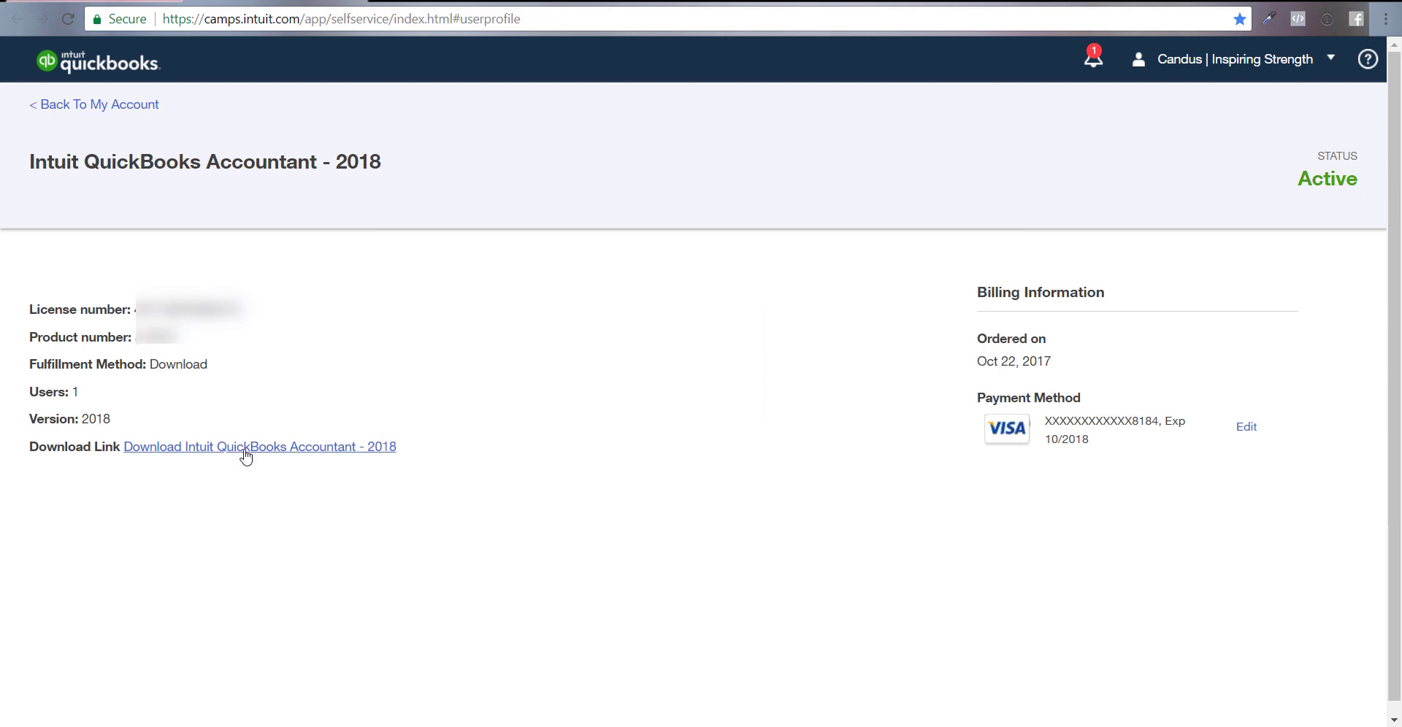
left_click(138, 104)
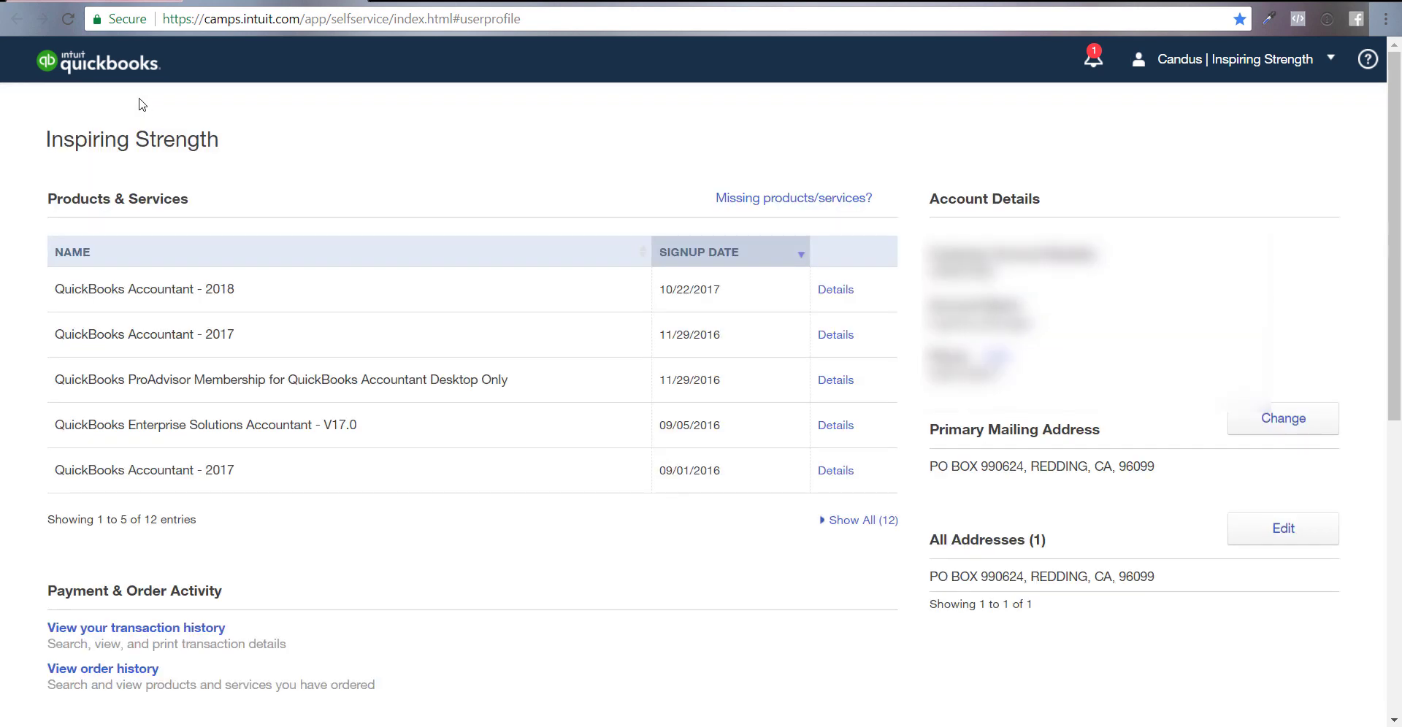
left_click(835, 290)
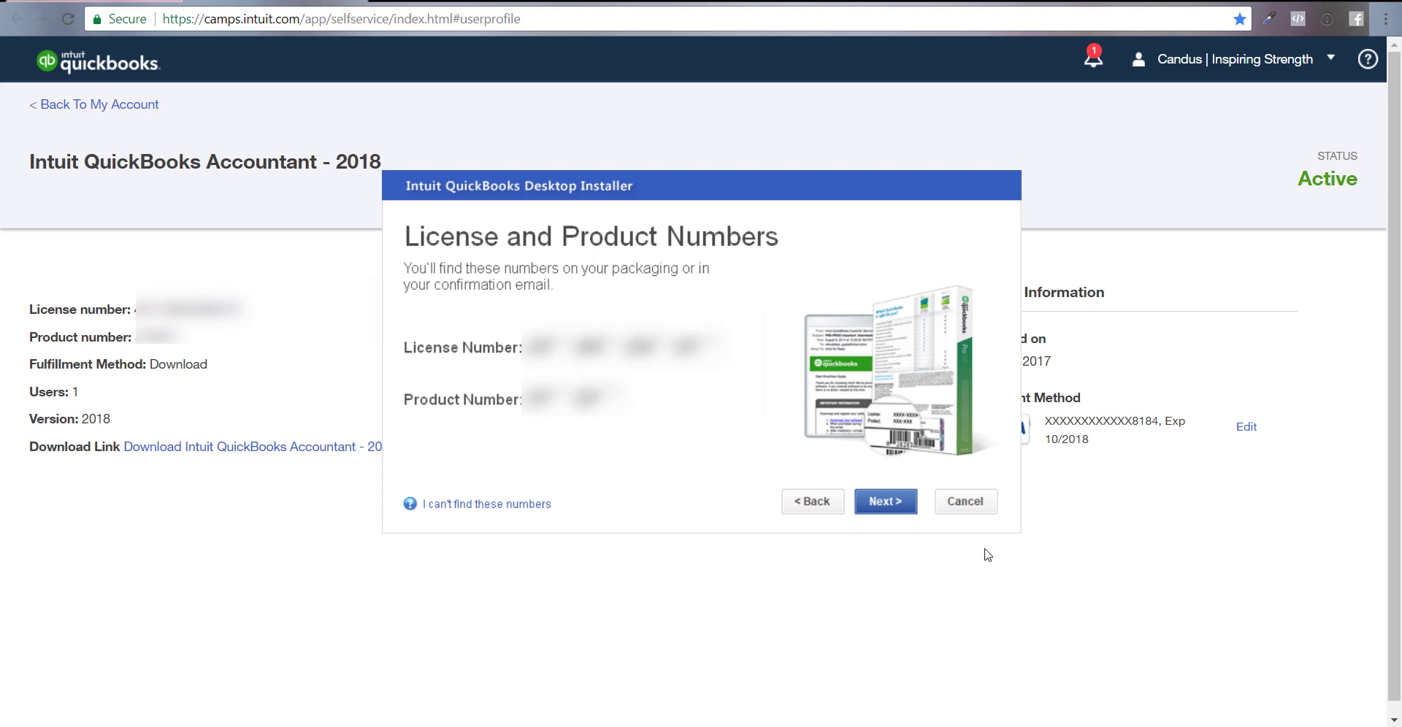
Submit the license details, choose the Custom and Network options installation, and keep QuickBooks Desktop for use on this computer
left_click(904, 502)
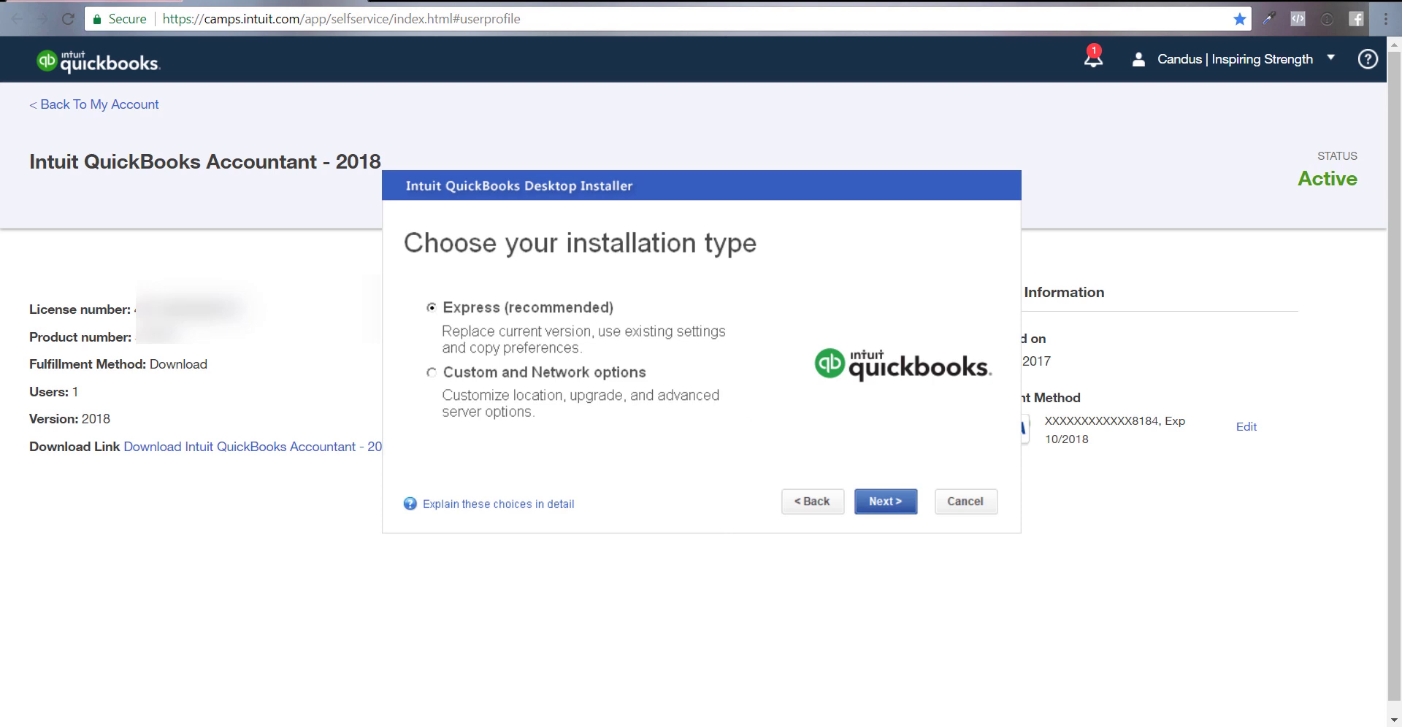
left_click_drag(928, 197, 1140, 201)
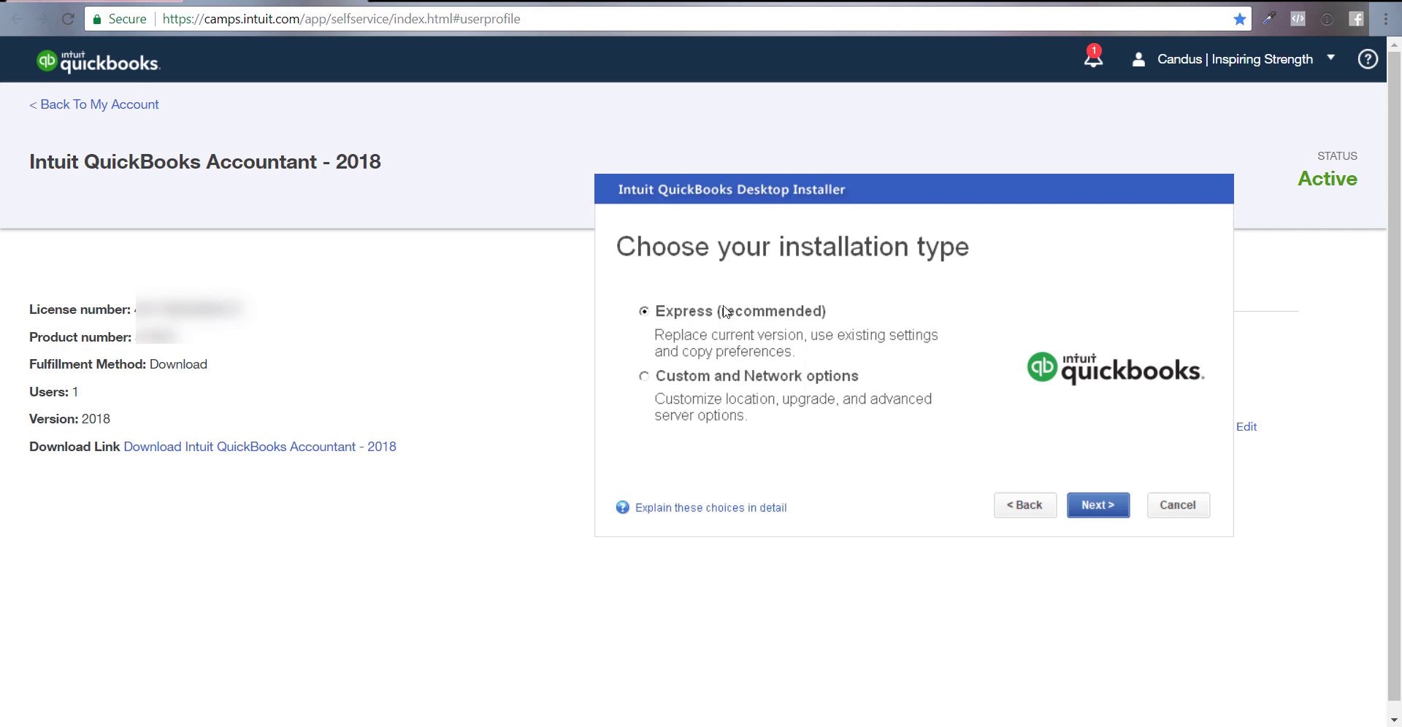
left_click(644, 377)
left_click(1117, 515)
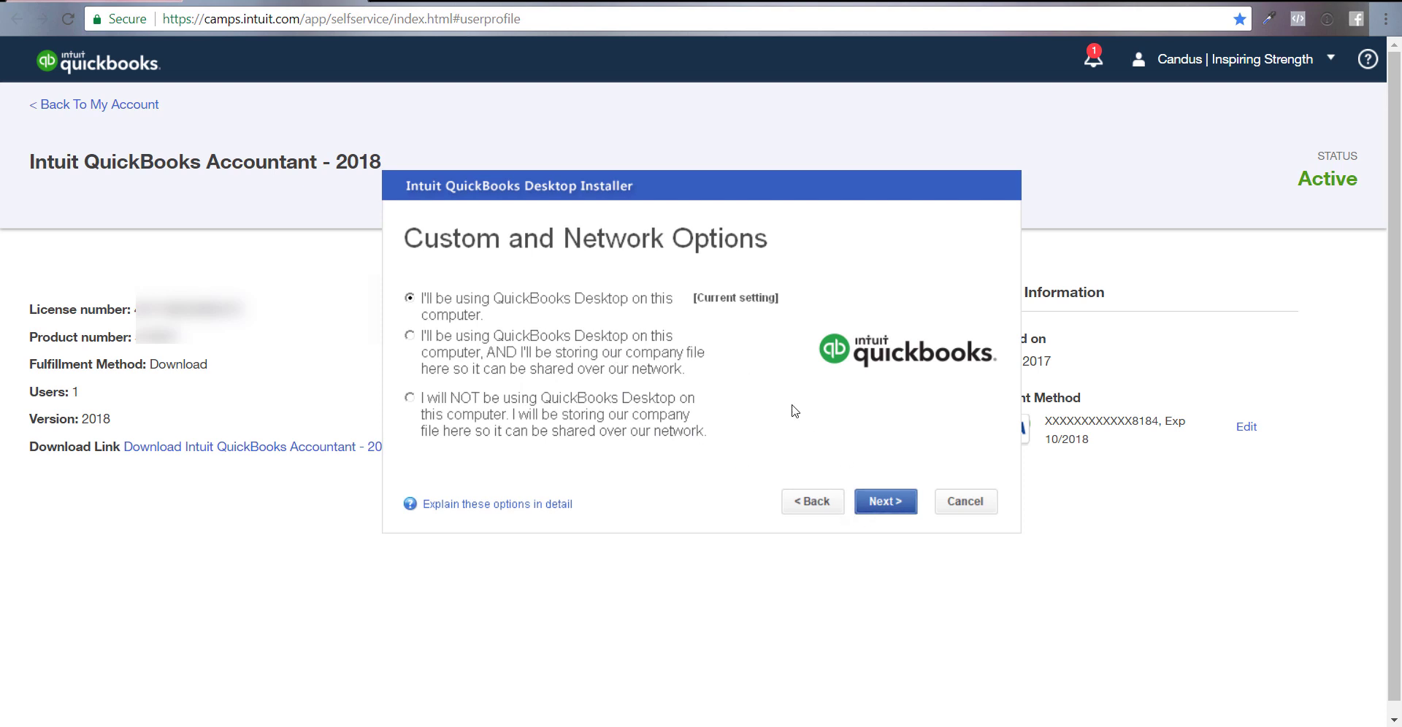
left_click(890, 499)
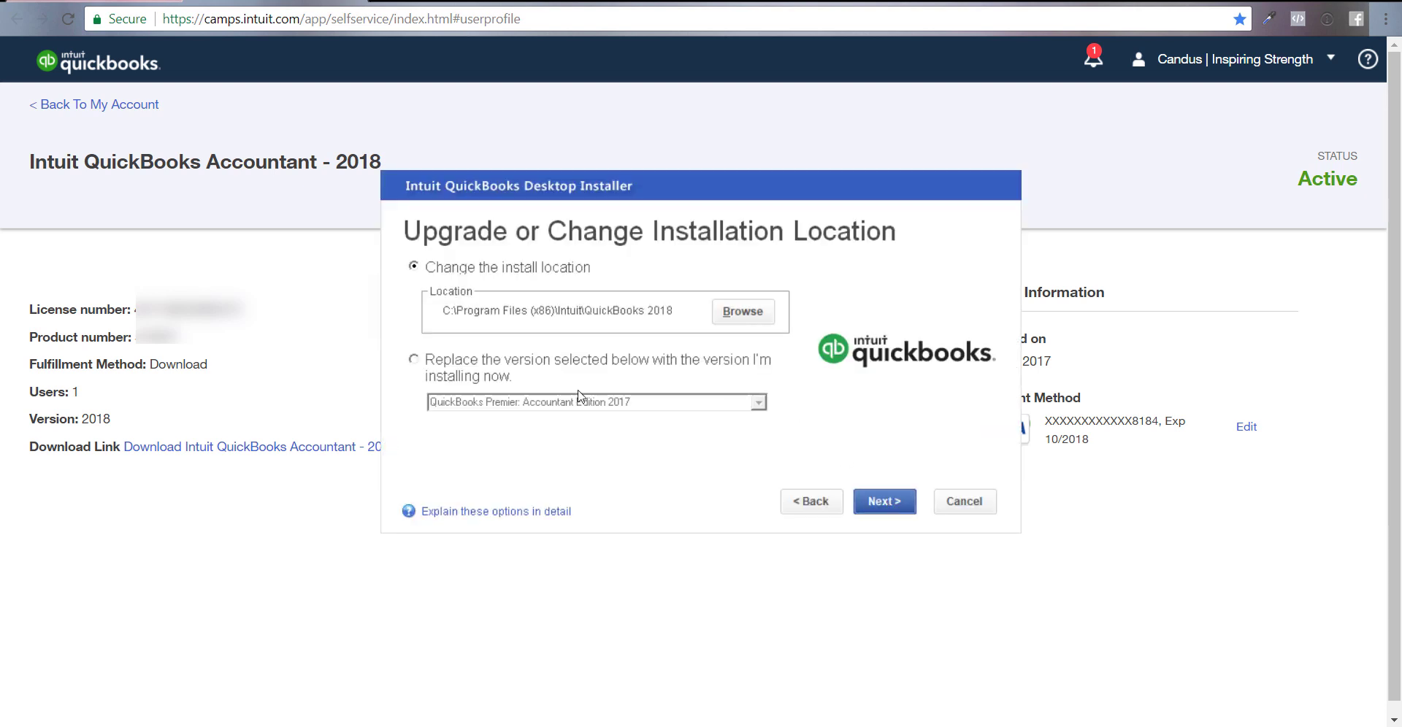
left_click(742, 314)
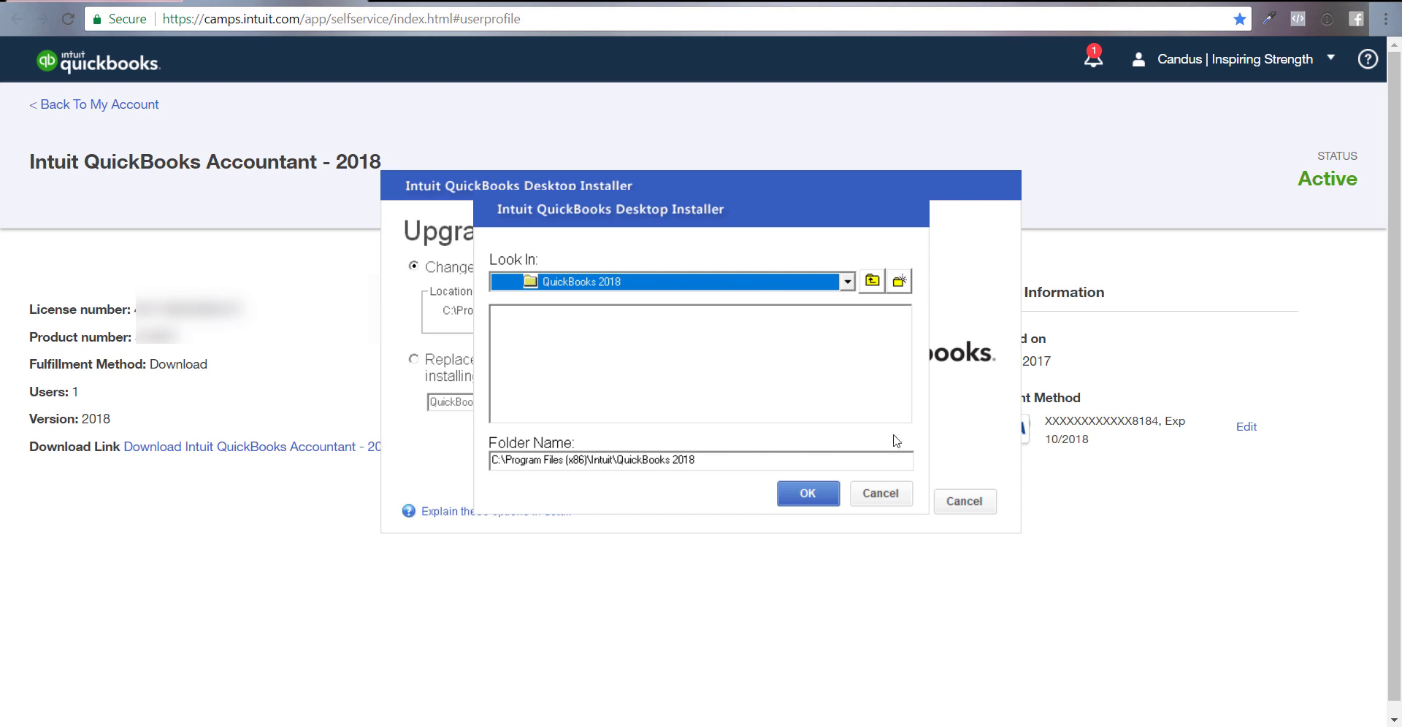
left_click(880, 494)
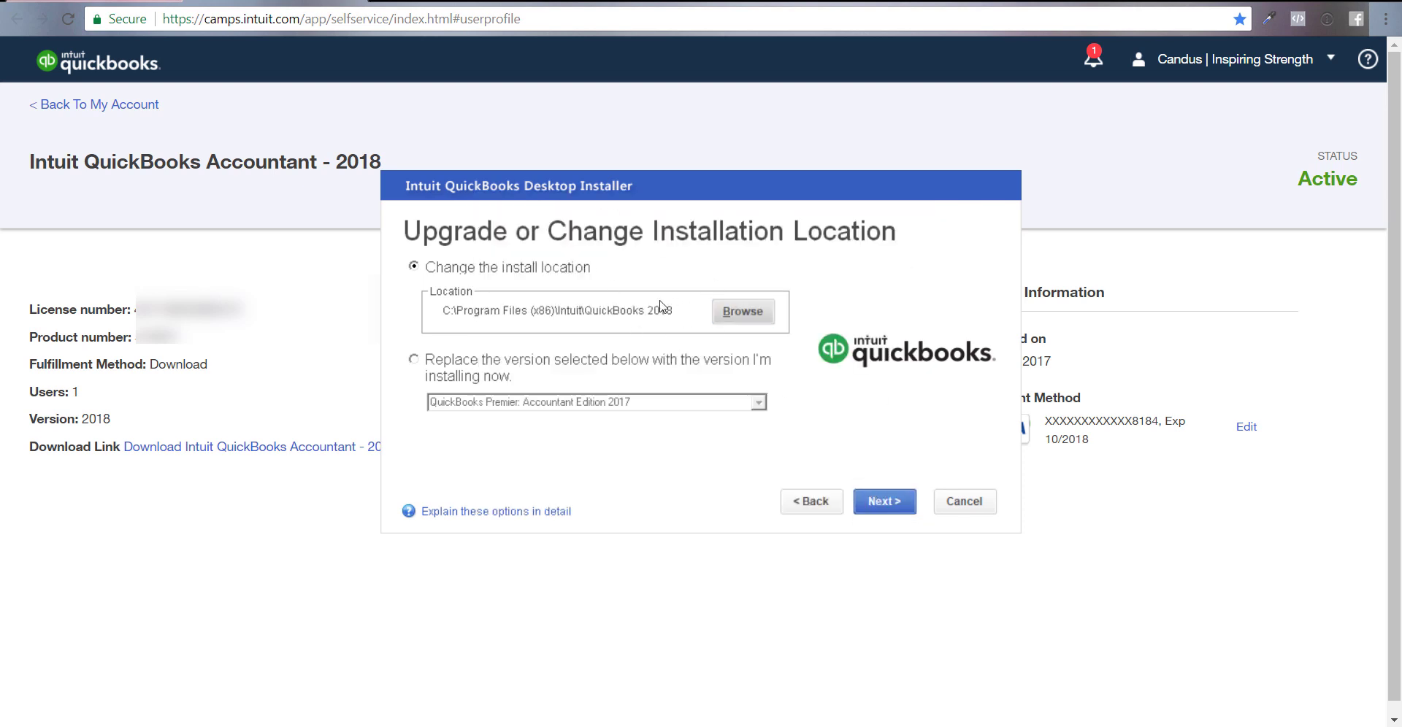
left_click(420, 365)
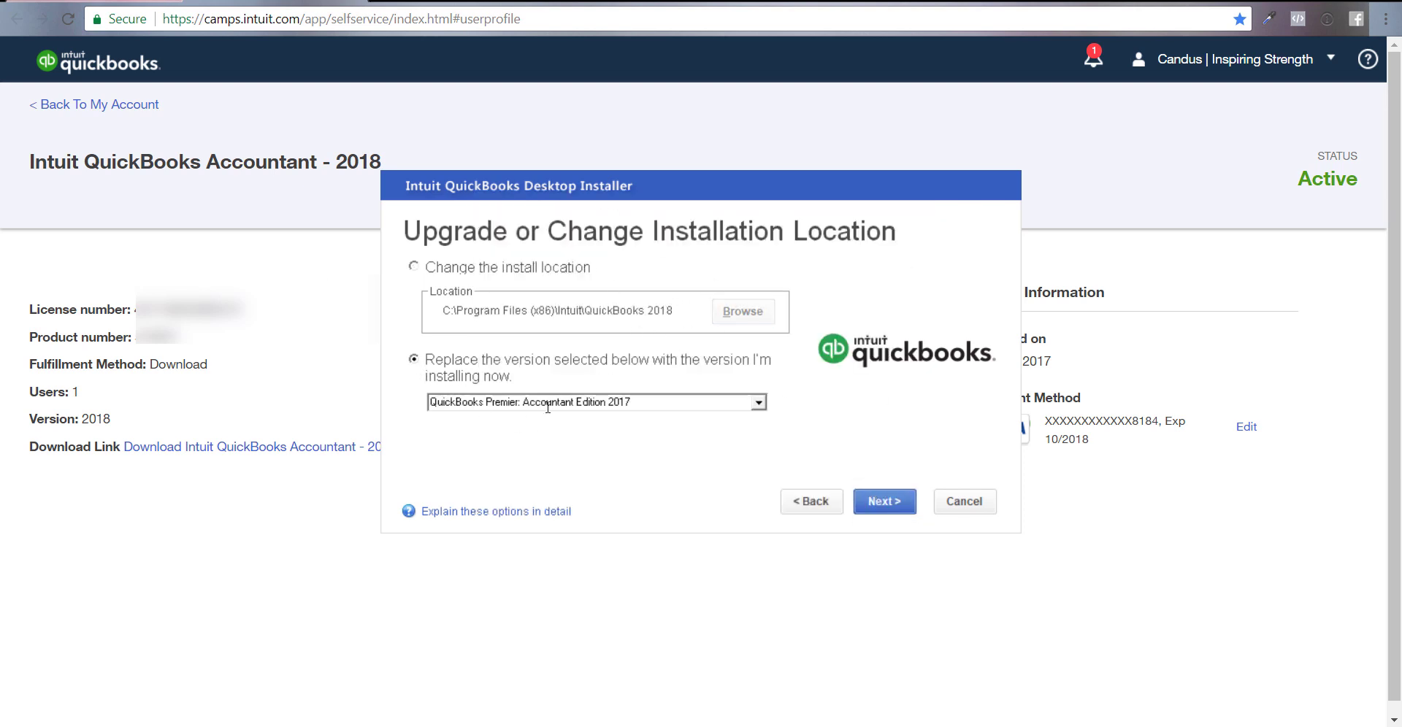
left_click(759, 402)
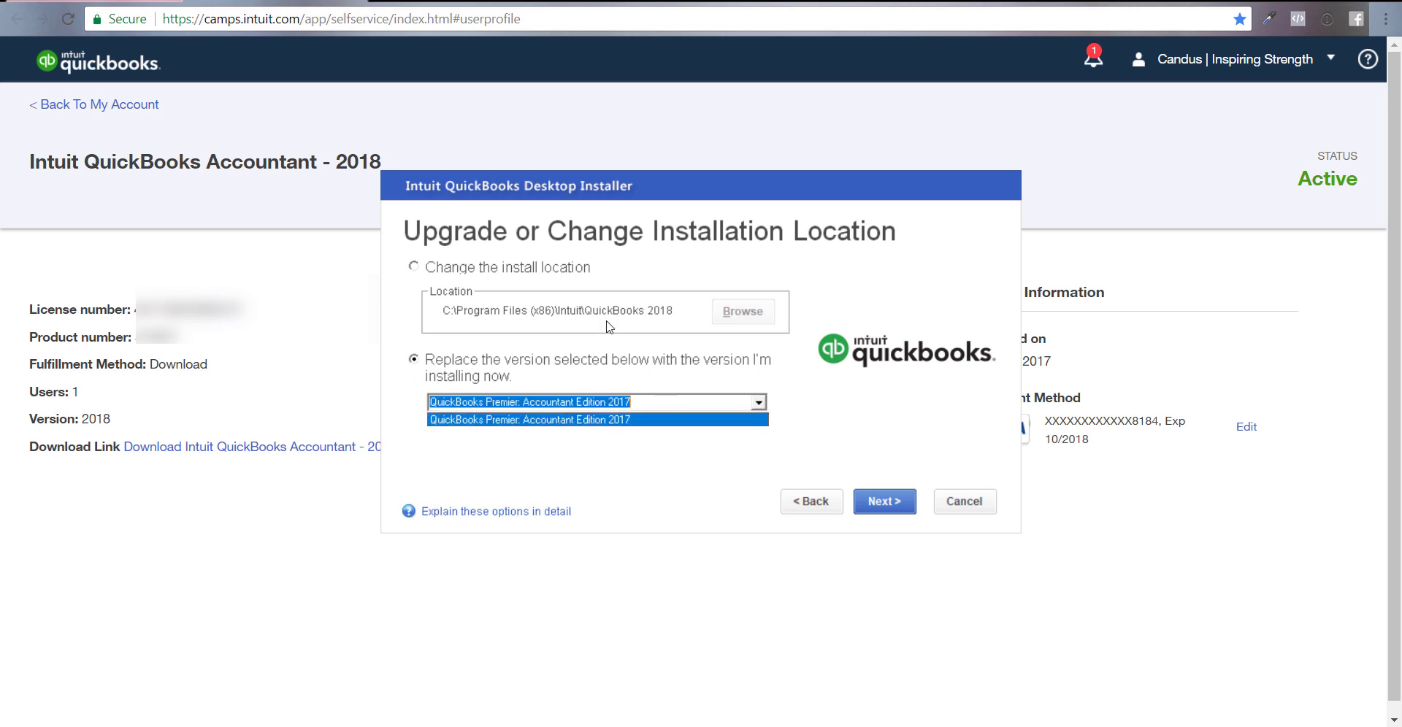
left_click(609, 326)
left_click(416, 268)
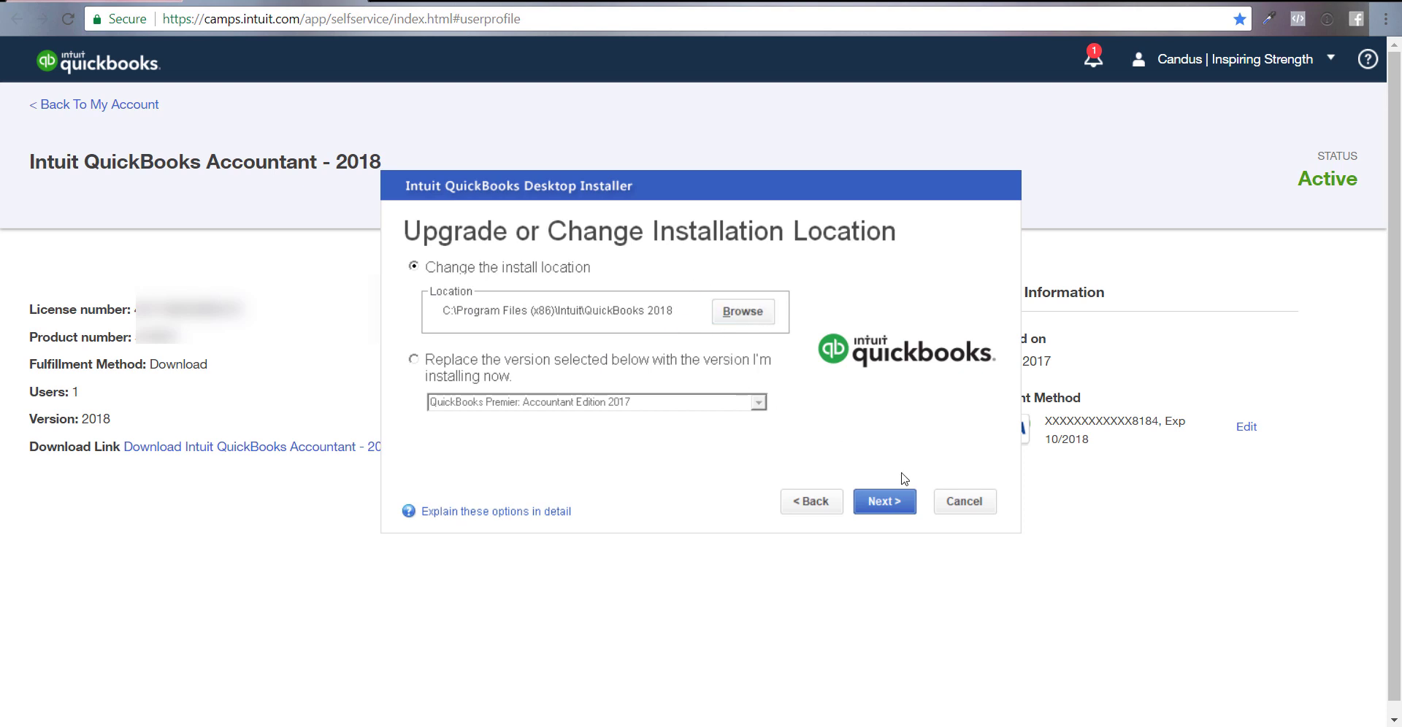
Install QuickBooks Premier: Accountant Edition 2018 in C:\Program Files (x86)\Intuit\QuickBooks 2018 and open it from the installer
left_click(885, 501)
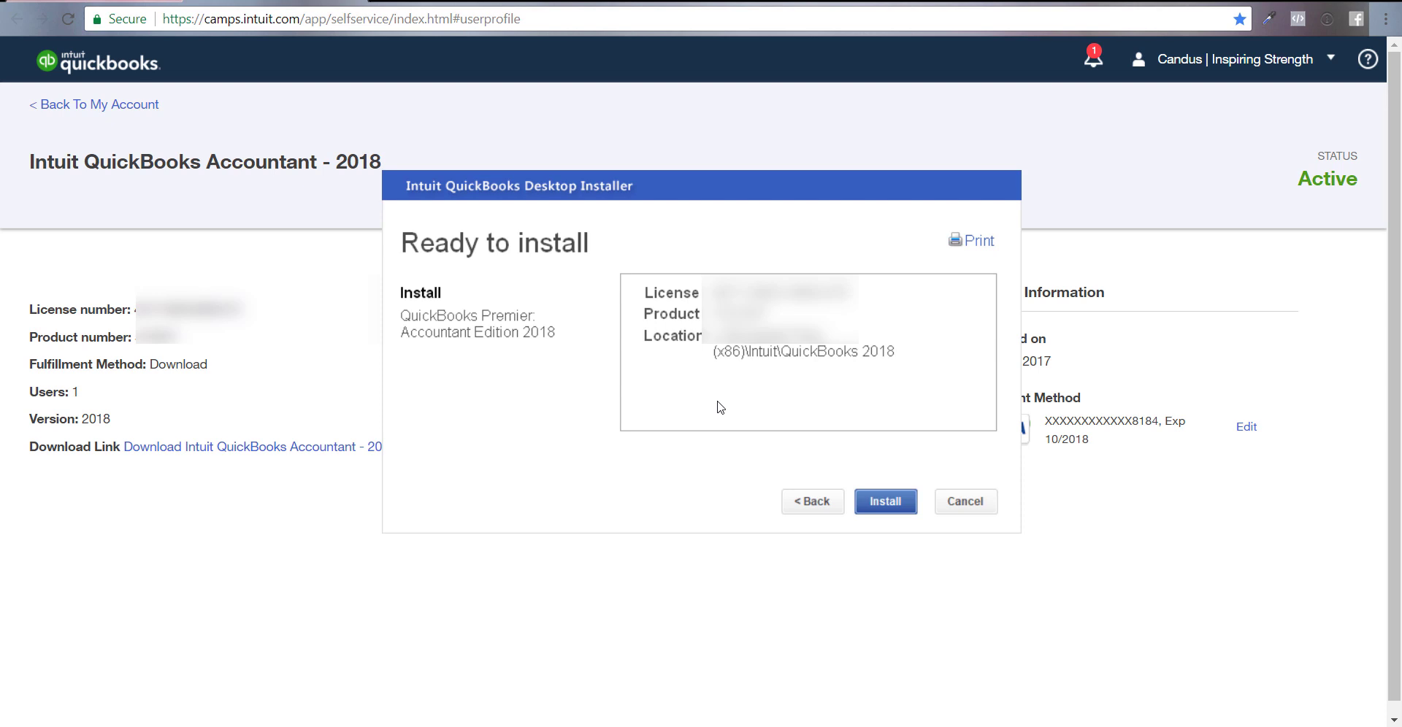
key("Return")
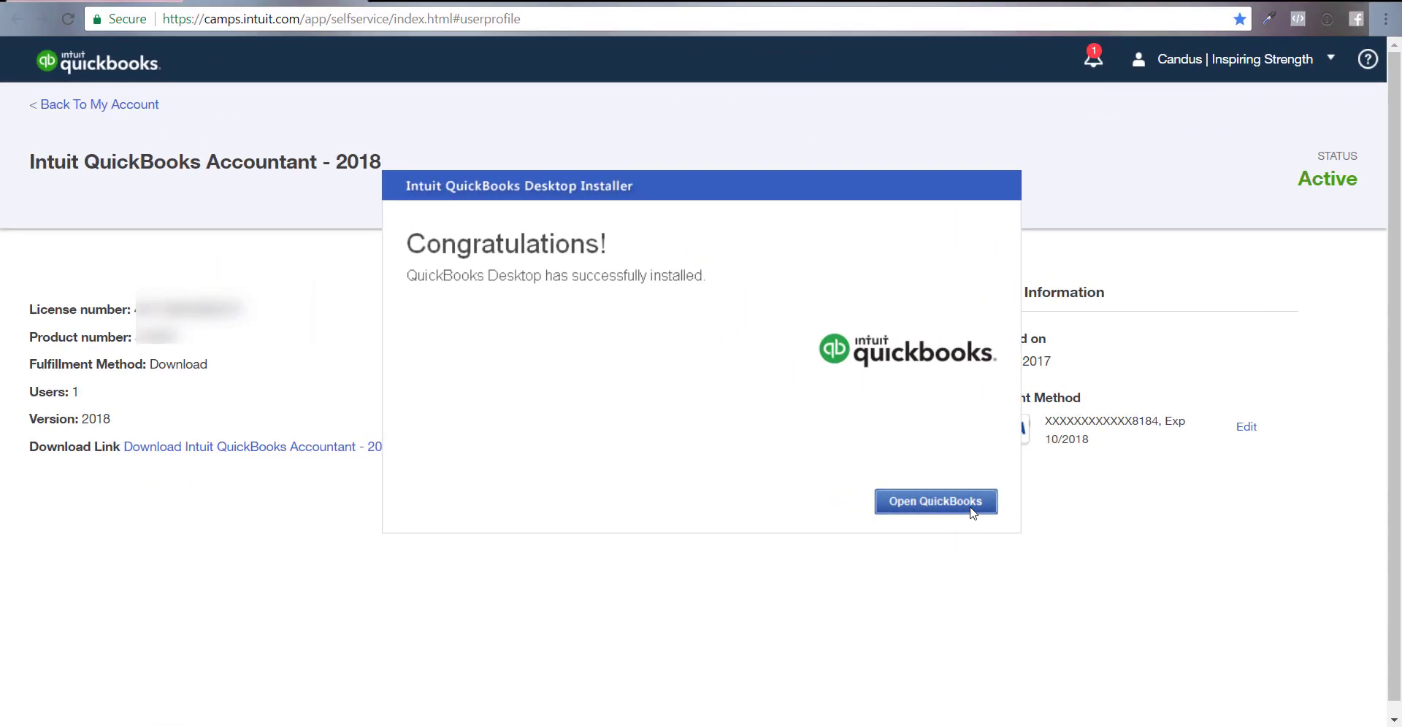
left_click(971, 511)
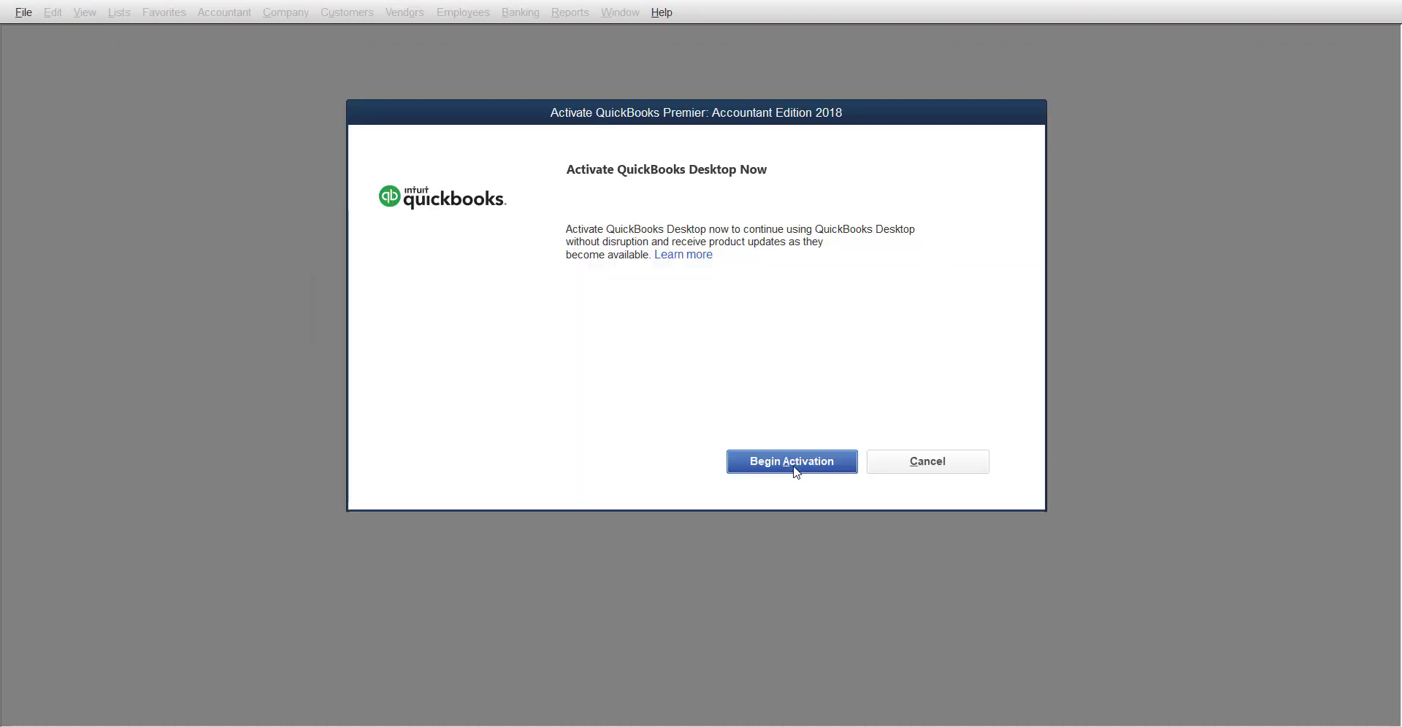
Begin the activation and verify the identity by providing the email used when purchasing
left_click(797, 473)
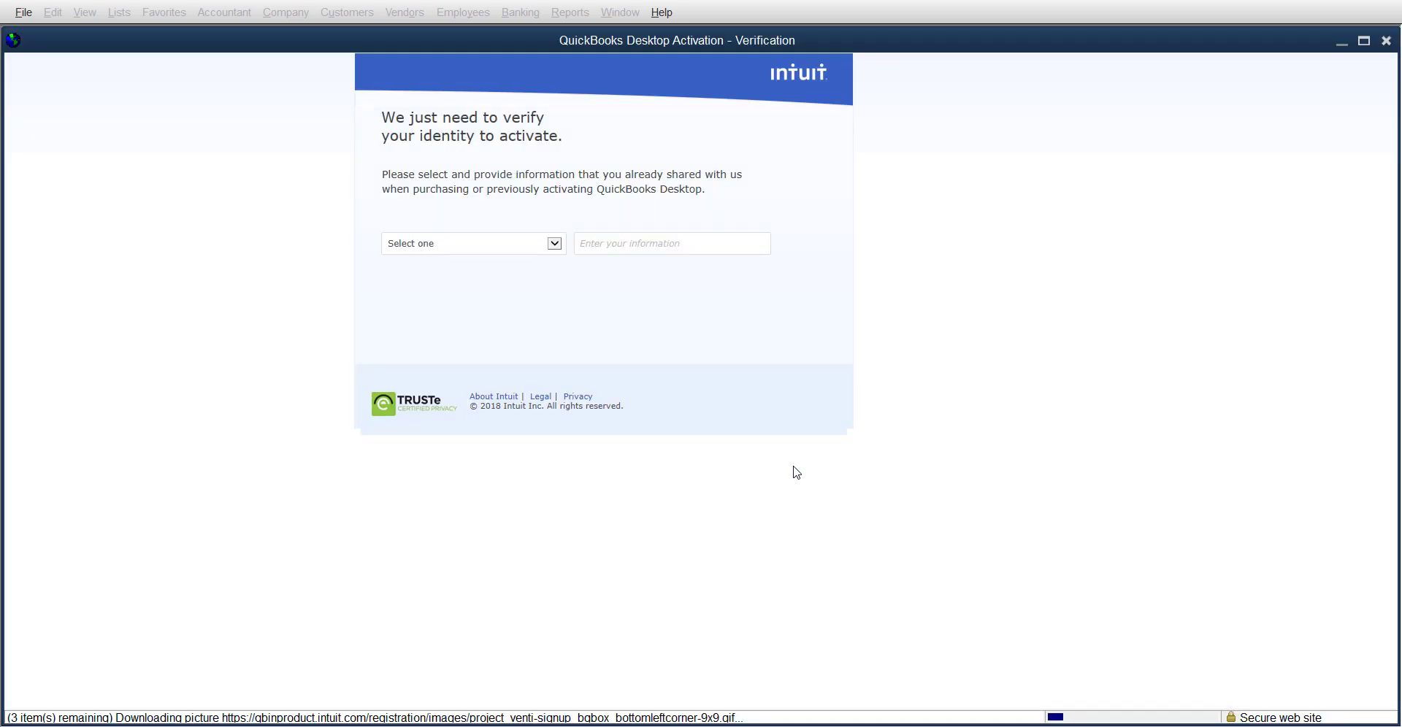
left_click(556, 243)
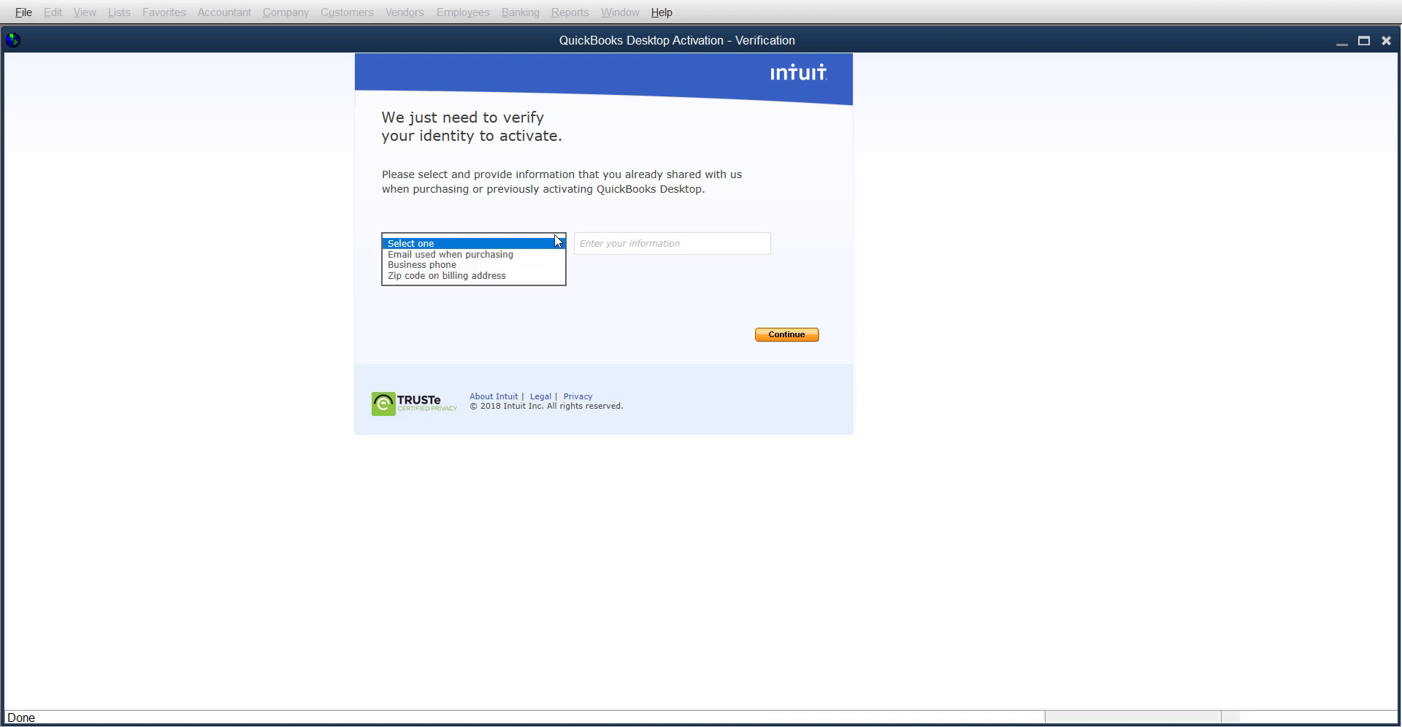
left_click(450, 254)
left_click(561, 248)
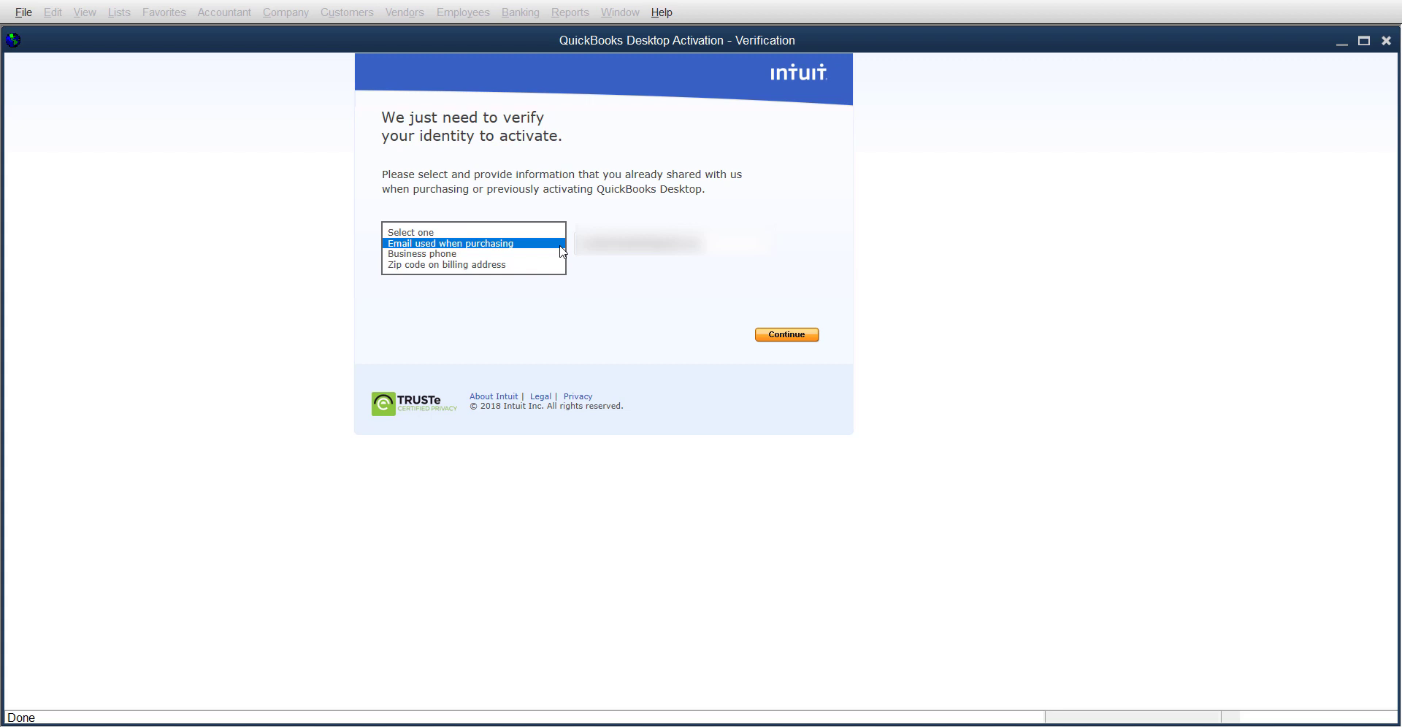
left_click(801, 290)
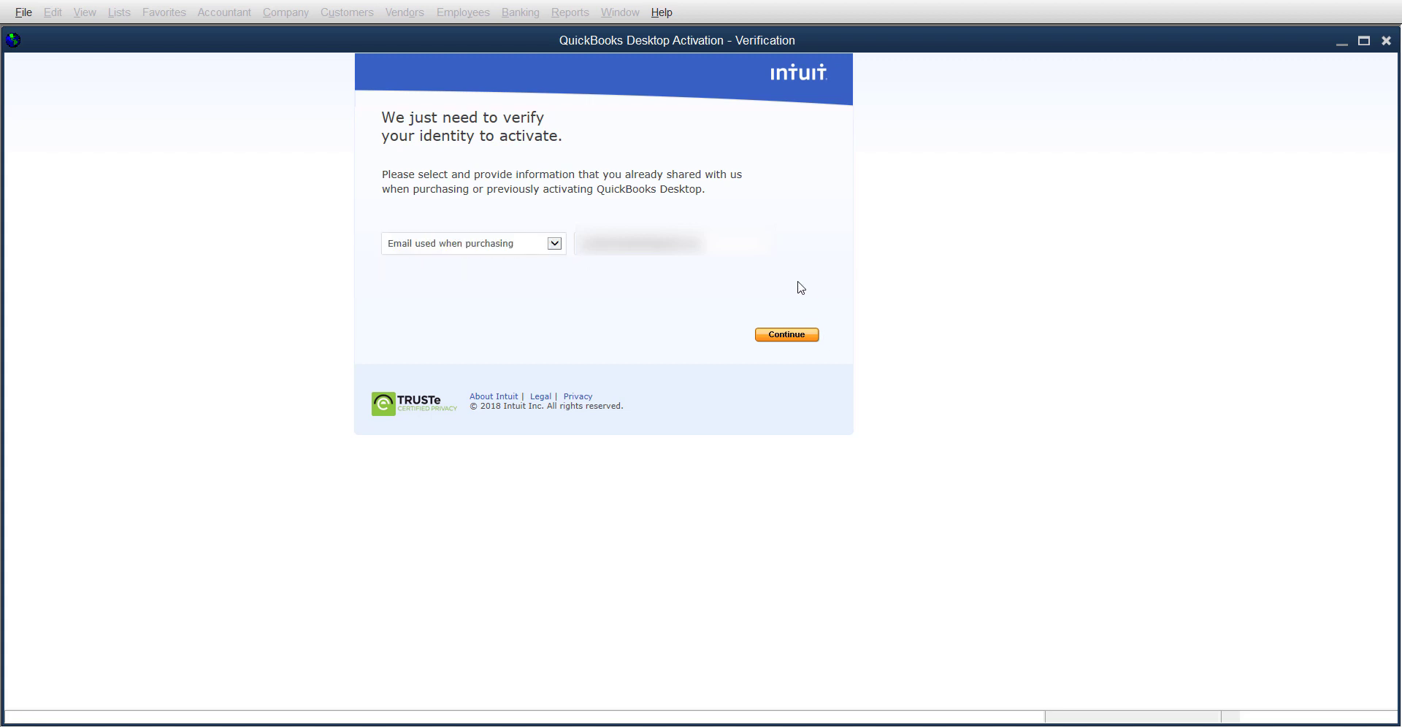
left_click(799, 336)
Submit the company survey: Accounting, Bookkeeping, Tax/Payroll Services industry, not the first version, copy from an accountant, 1 employee, No to credit cards, checks and payroll
left_click(549, 183)
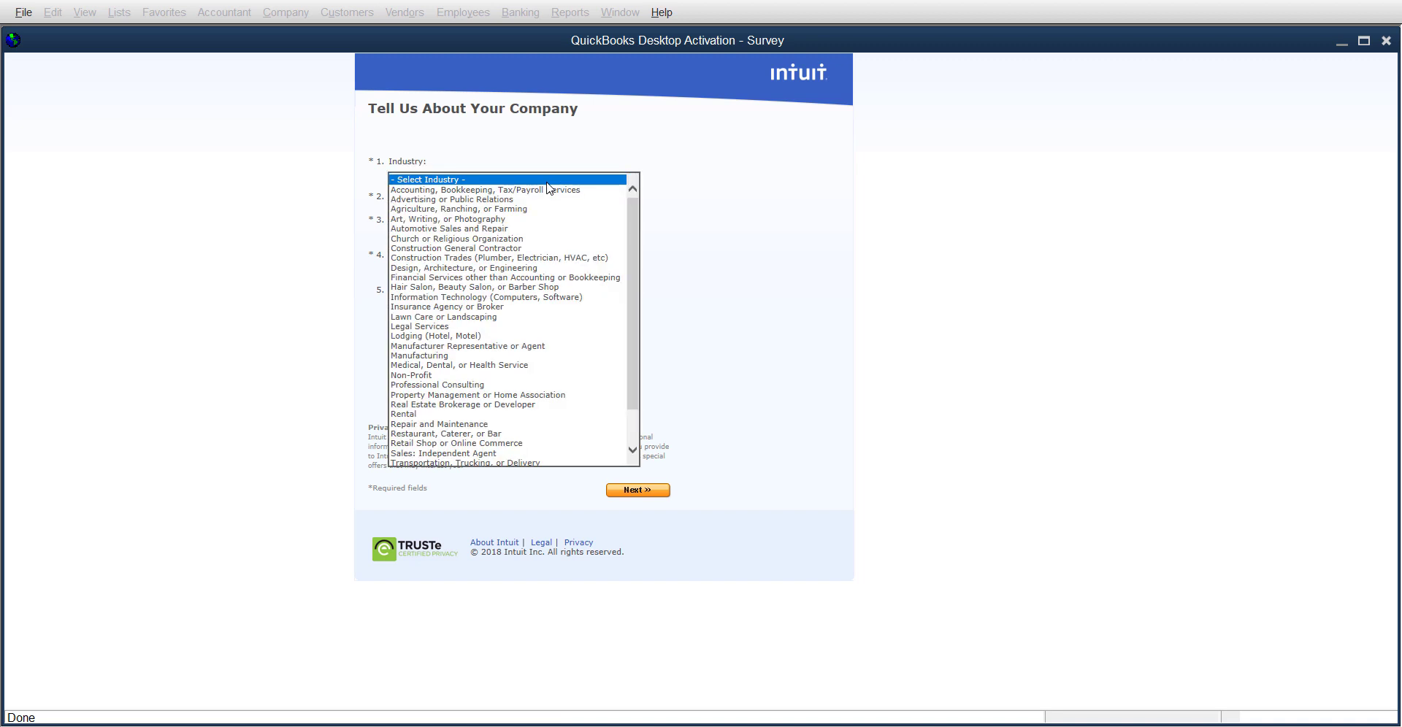
left_click(549, 190)
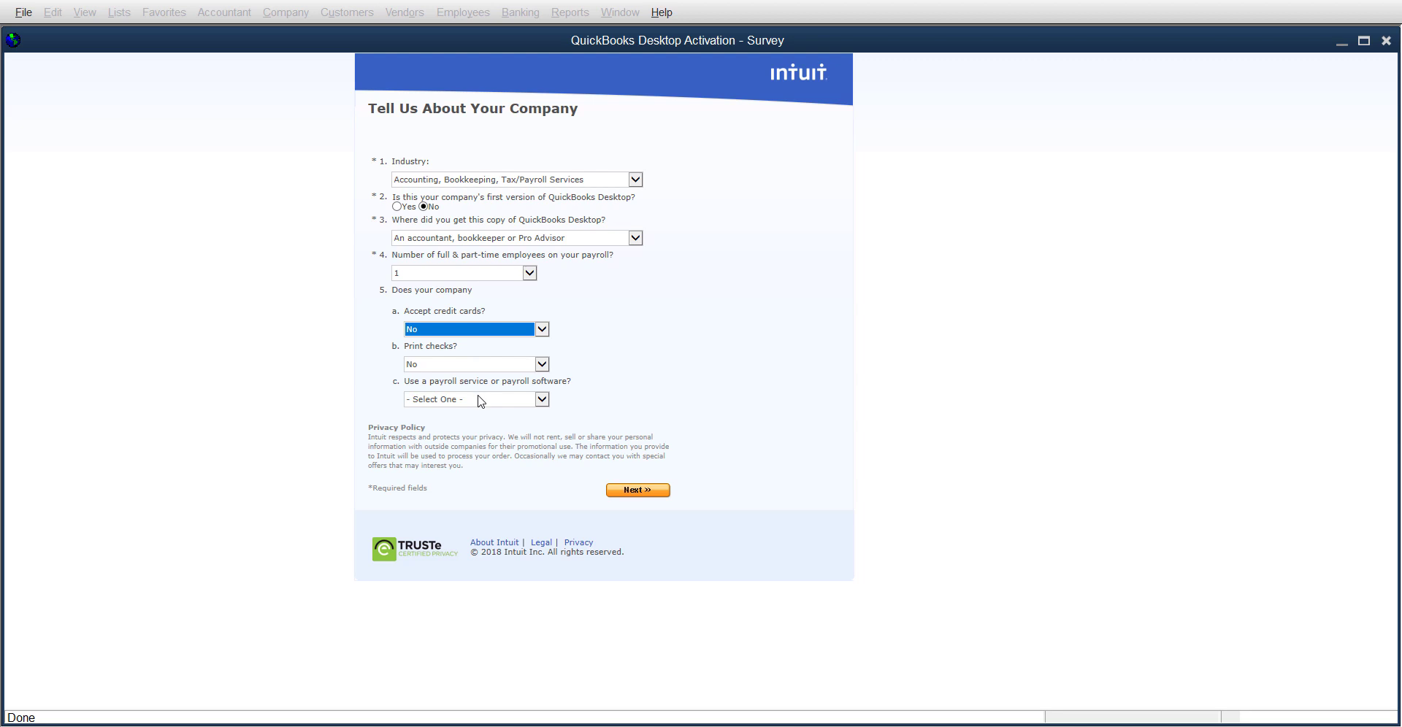
left_click(471, 335)
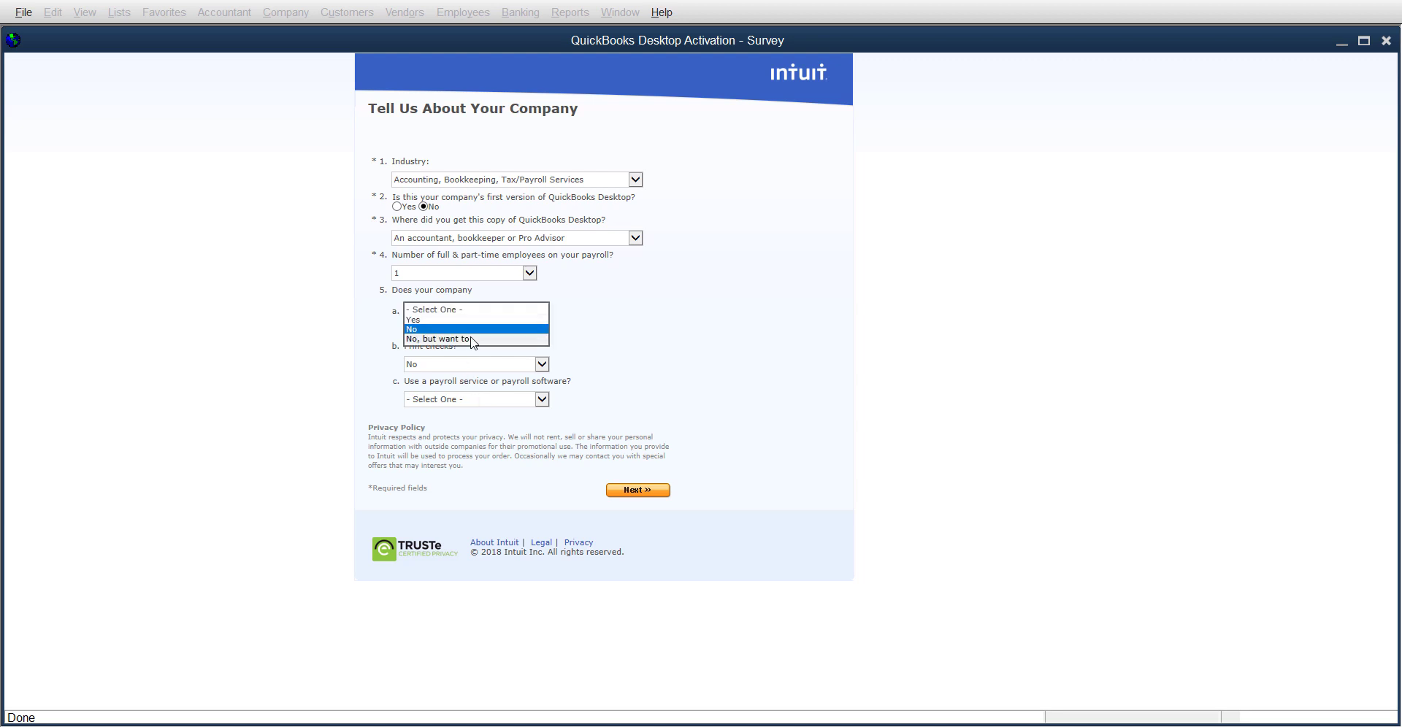
left_click(605, 339)
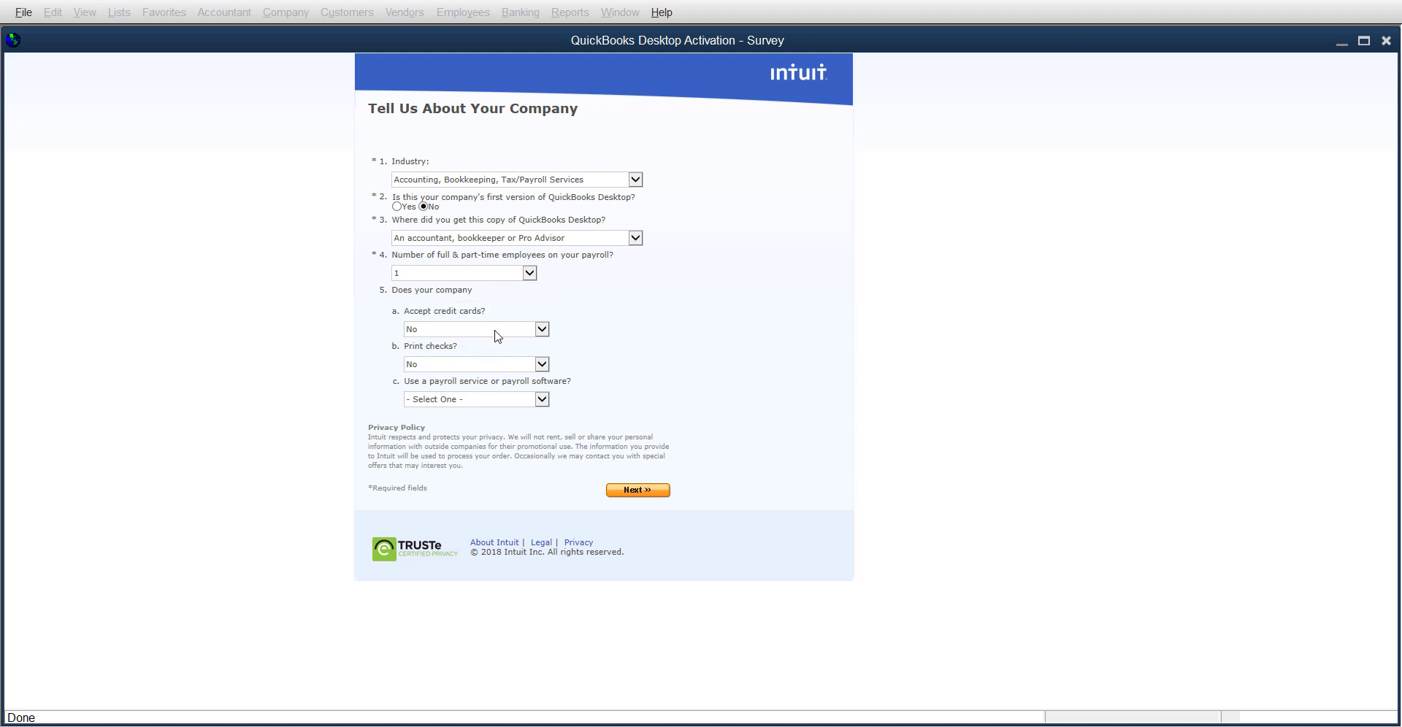
left_click(497, 399)
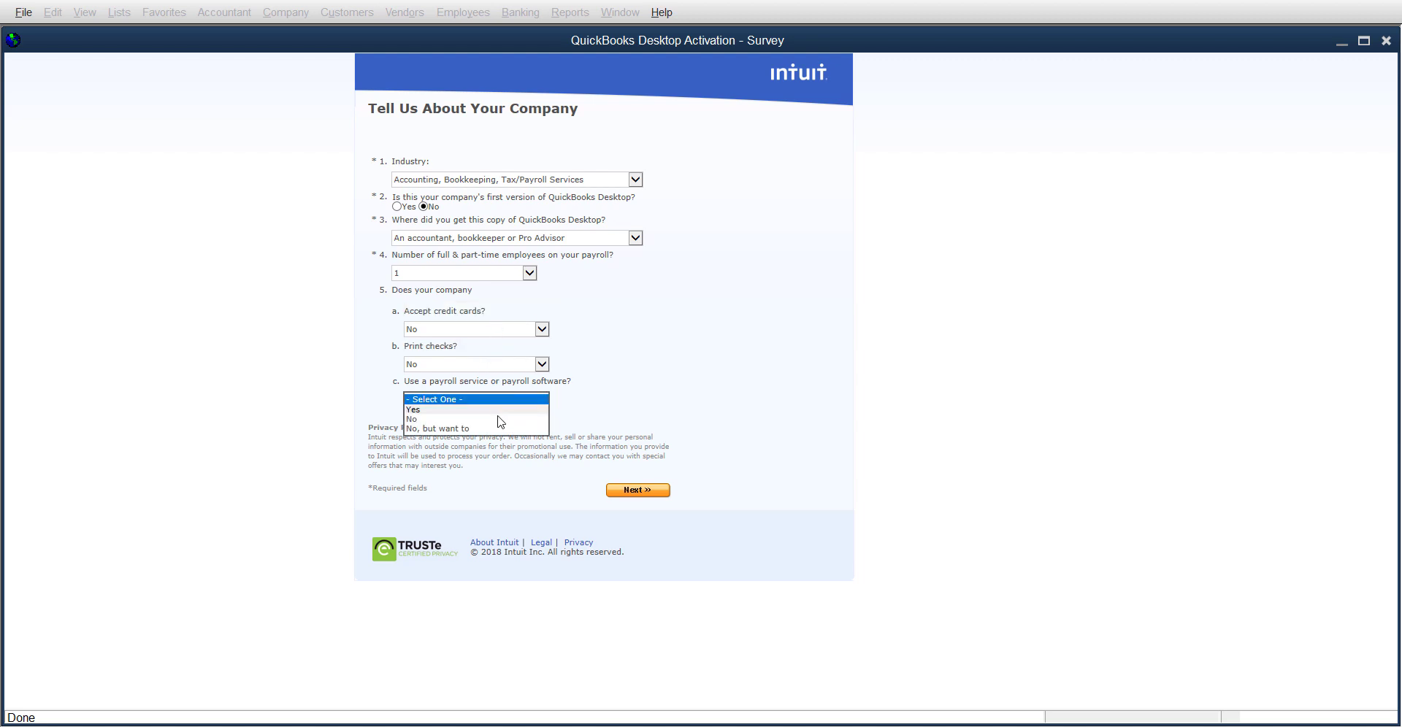
left_click(474, 427)
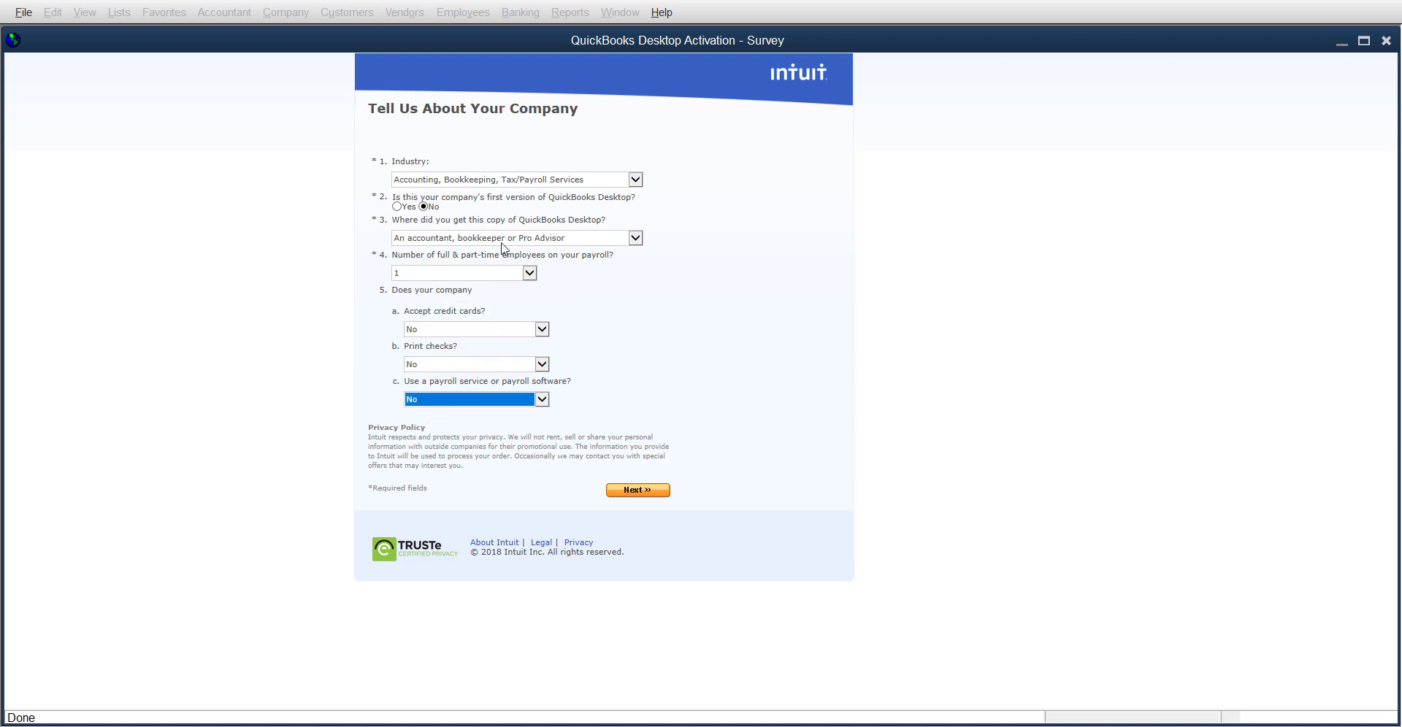
left_click(662, 497)
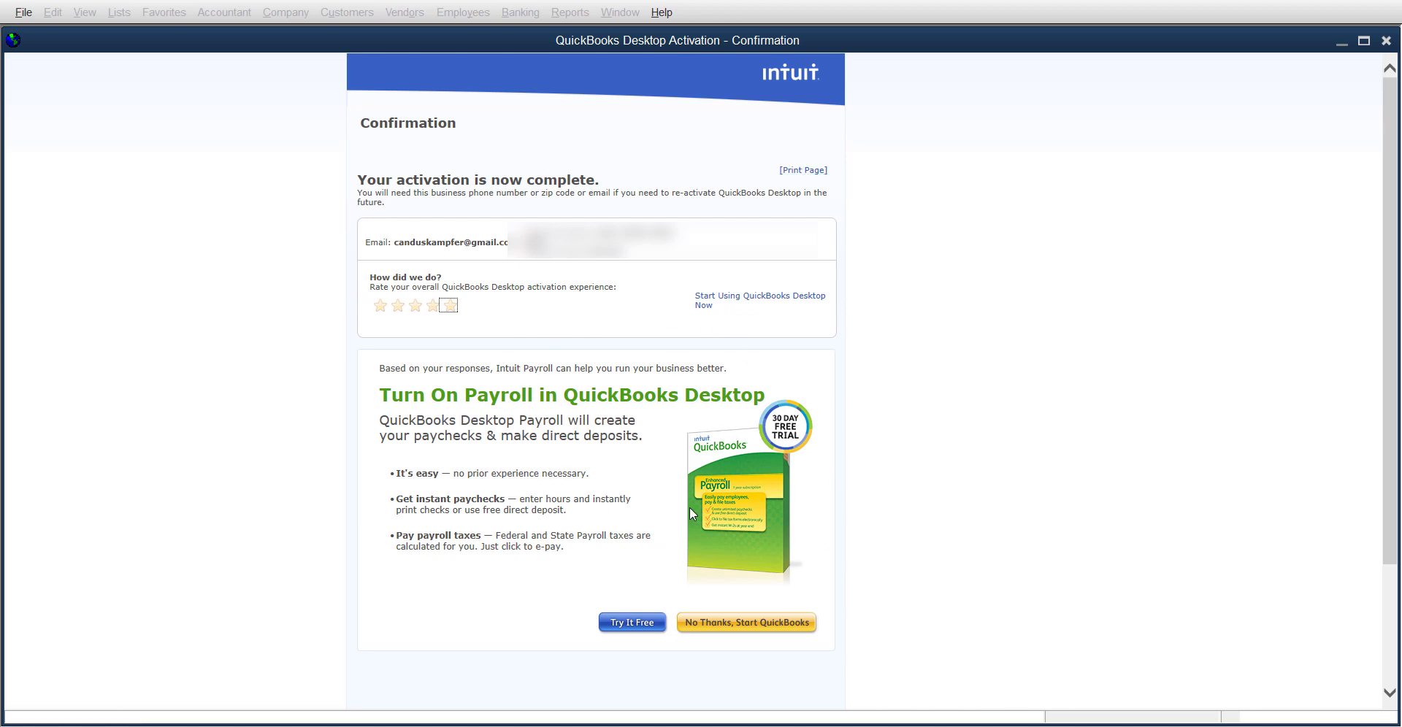
Decline the payroll trial offer to start QuickBooks and acknowledge the Internet connection notice
left_click(728, 632)
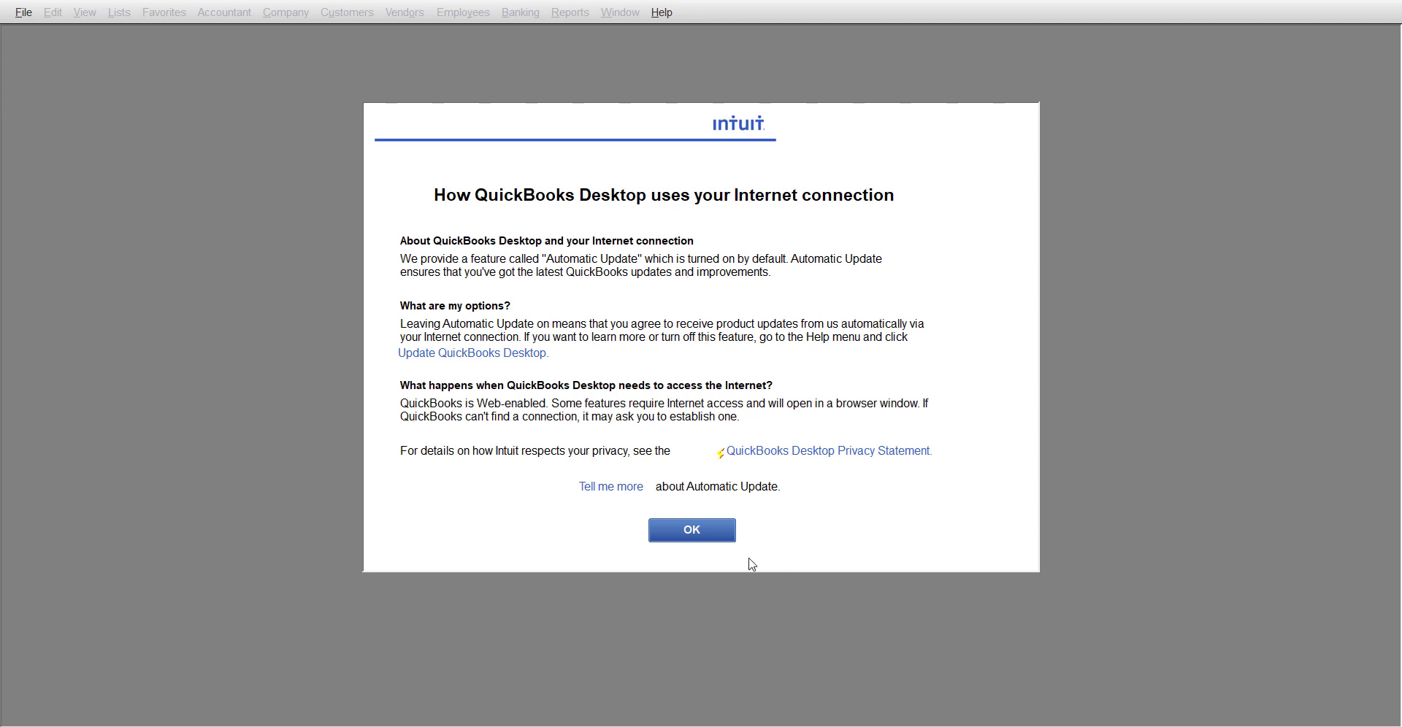
left_click(713, 538)
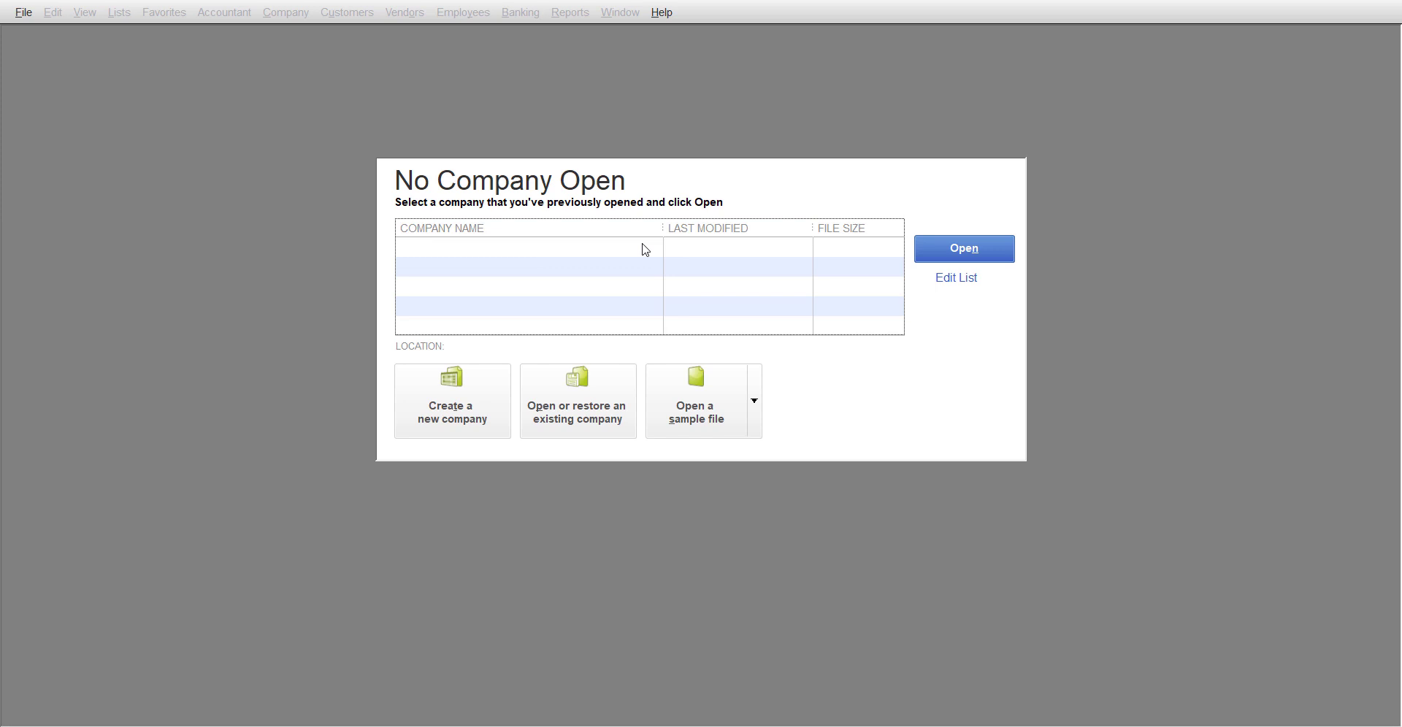
left_click(580, 418)
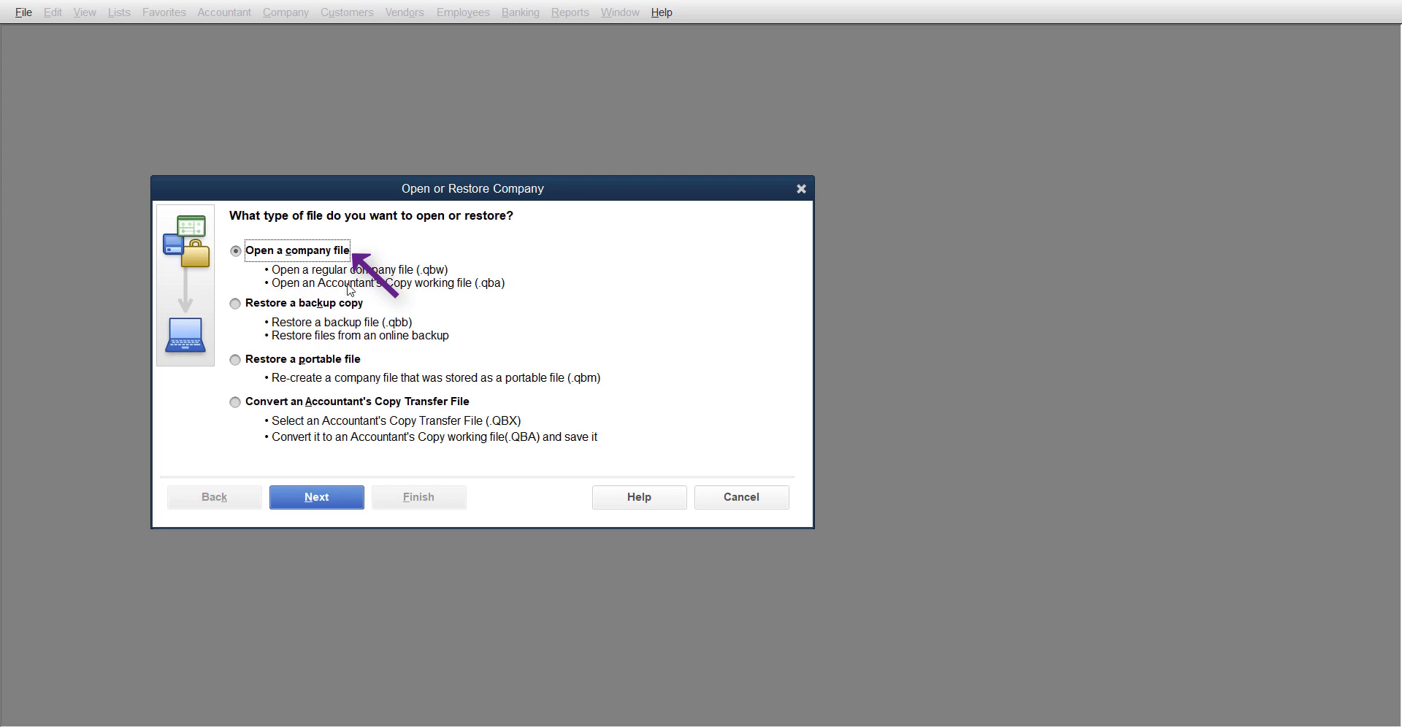
left_click(354, 503)
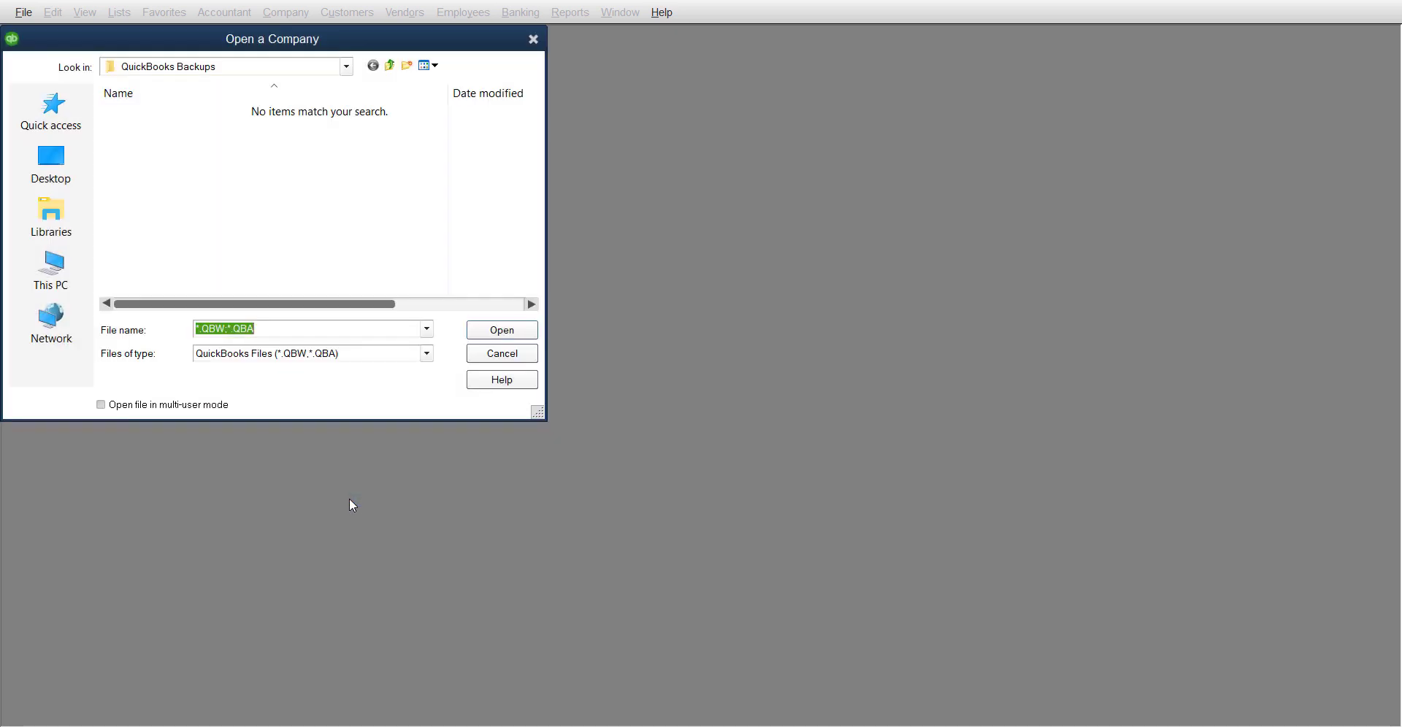
left_click(346, 66)
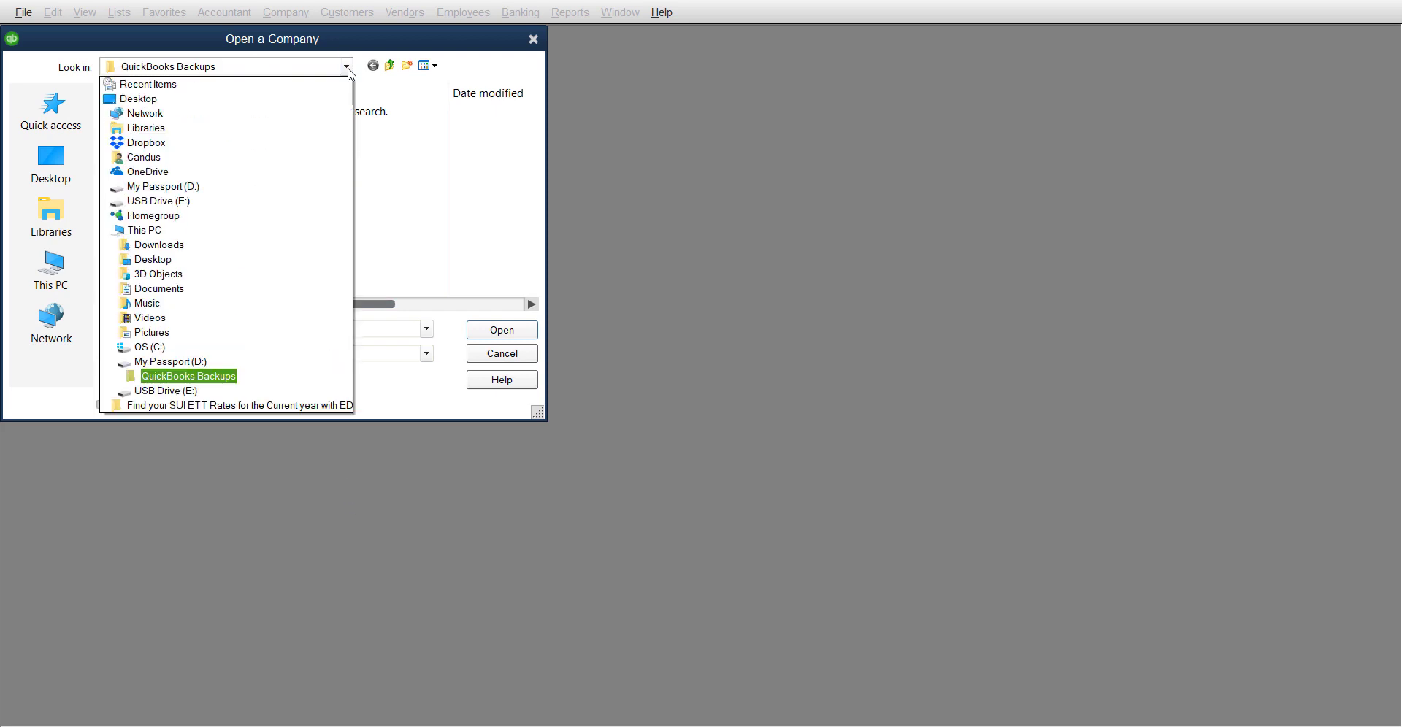
key("Escape")
key("Escape")
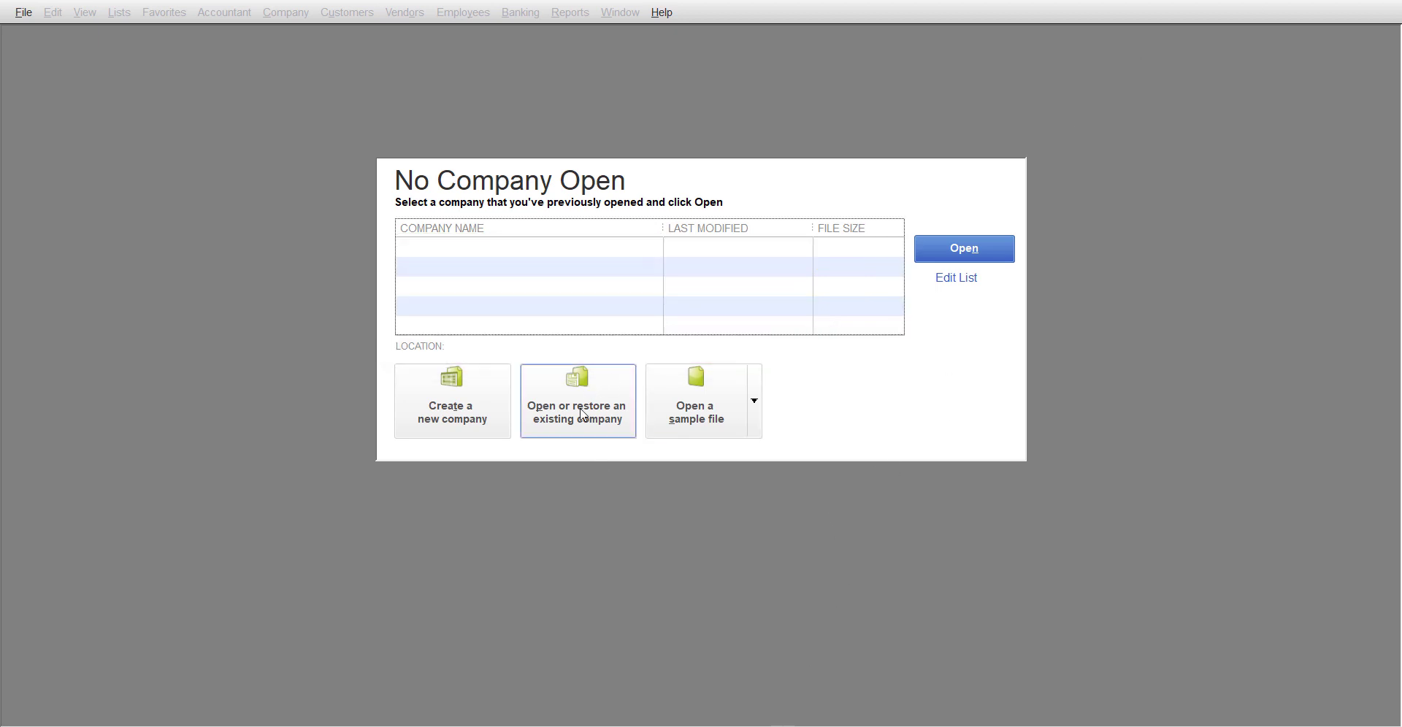
Choose to open an existing company file and browse to C:\Users\Public\Documents\Intuit\QuickBooks\Company Files
left_click(583, 414)
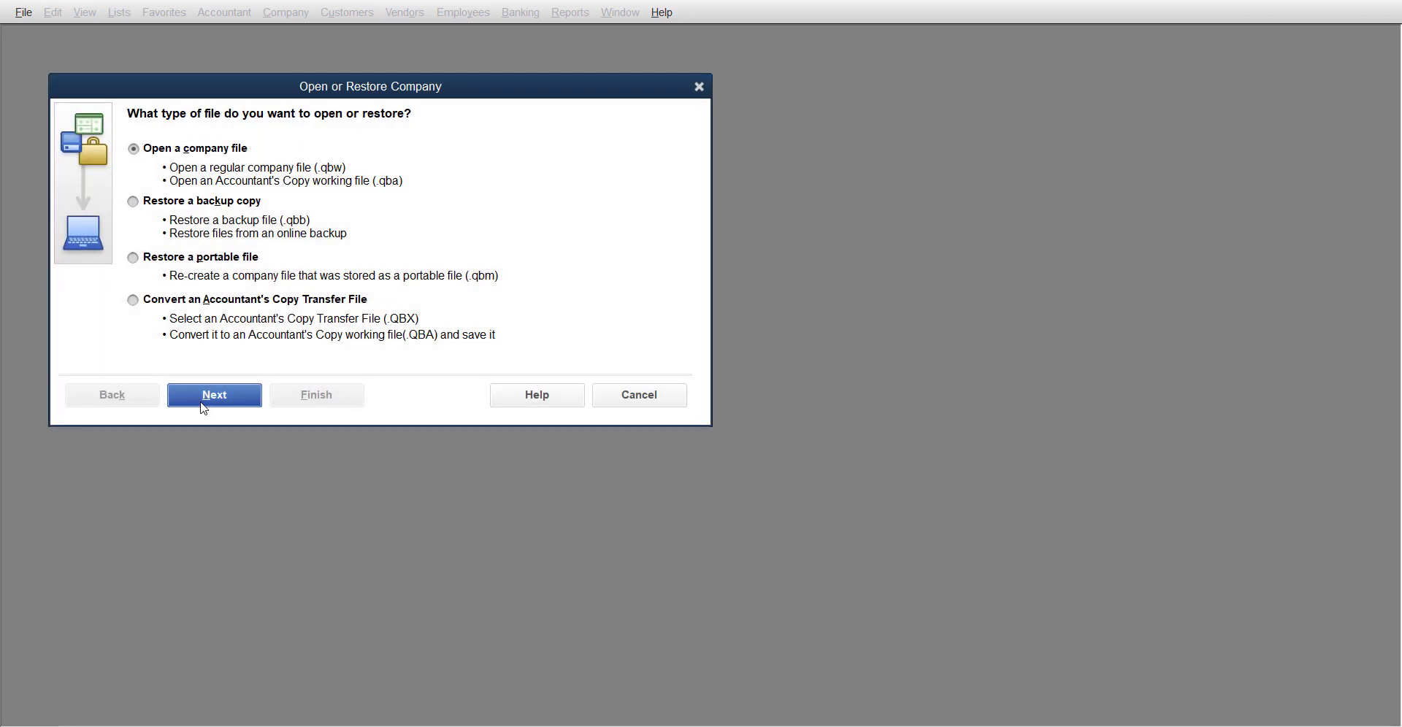
left_click(287, 446)
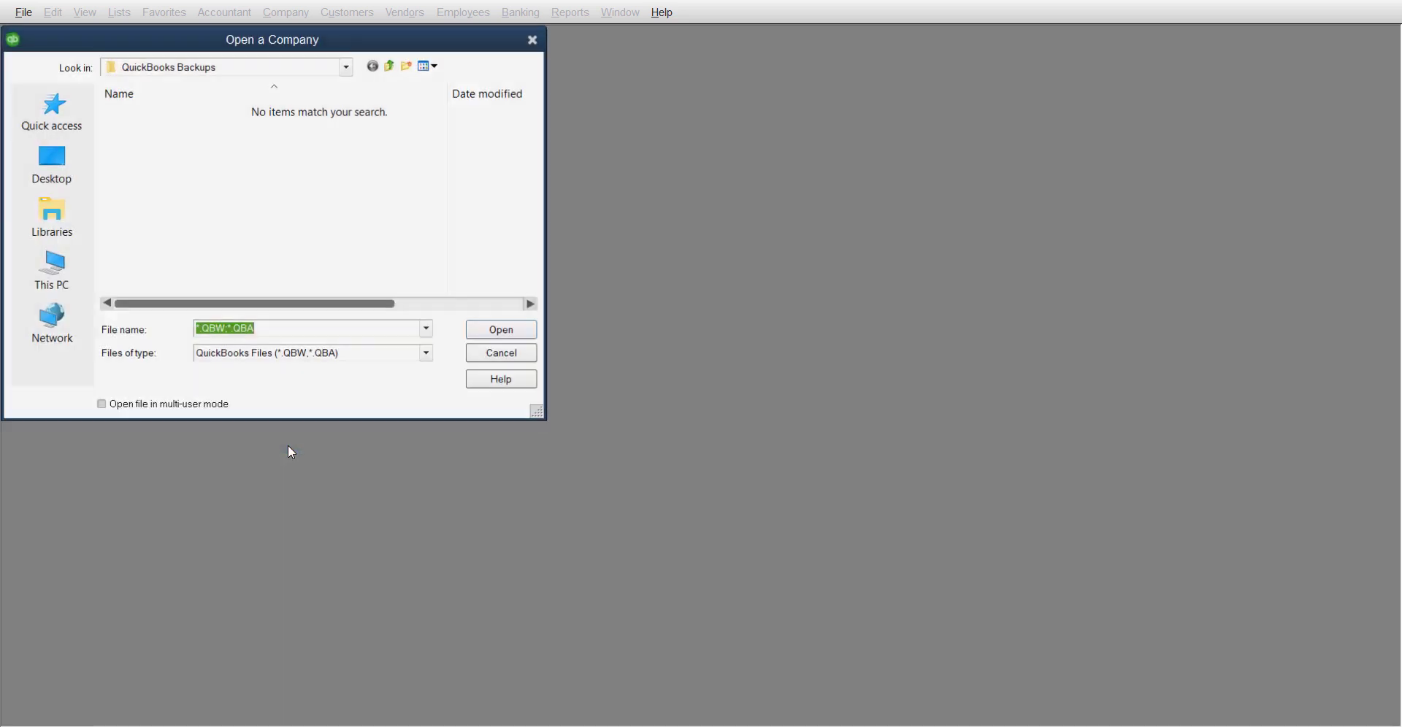
left_click(344, 68)
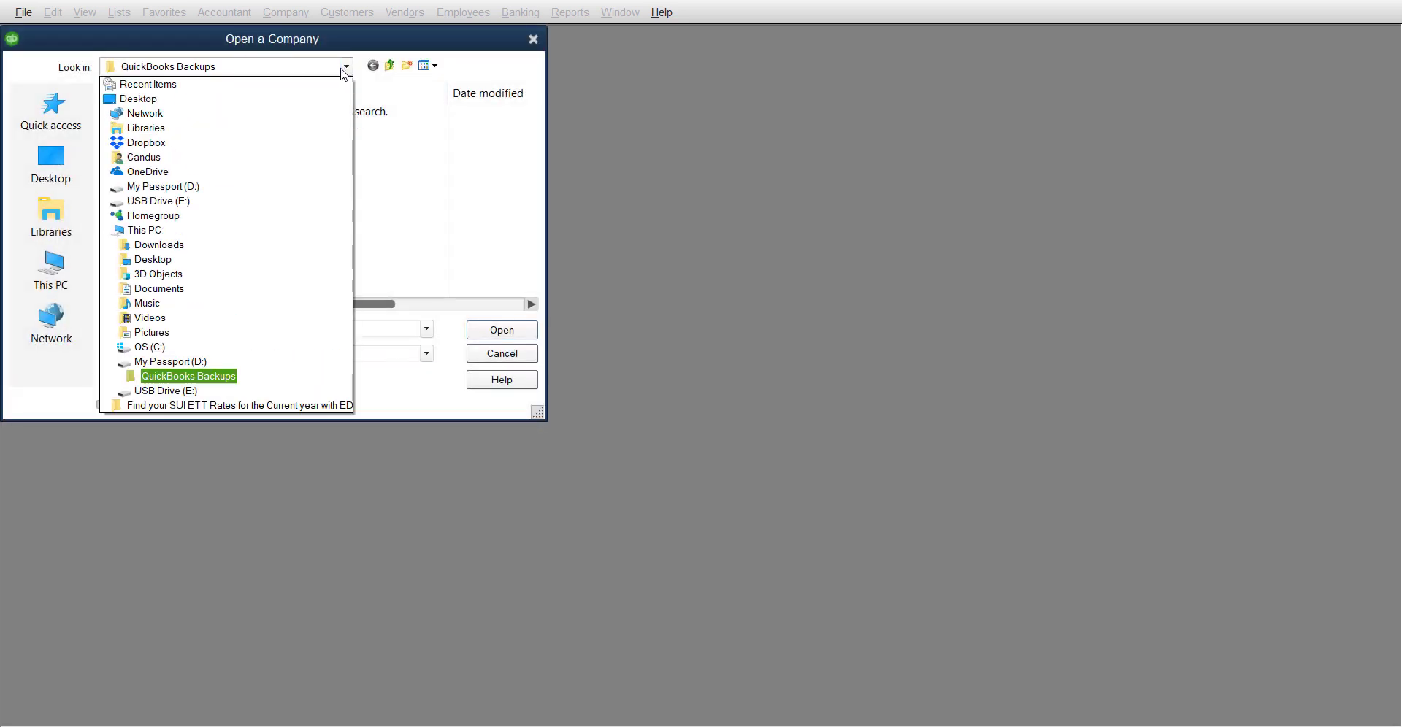
left_click(211, 347)
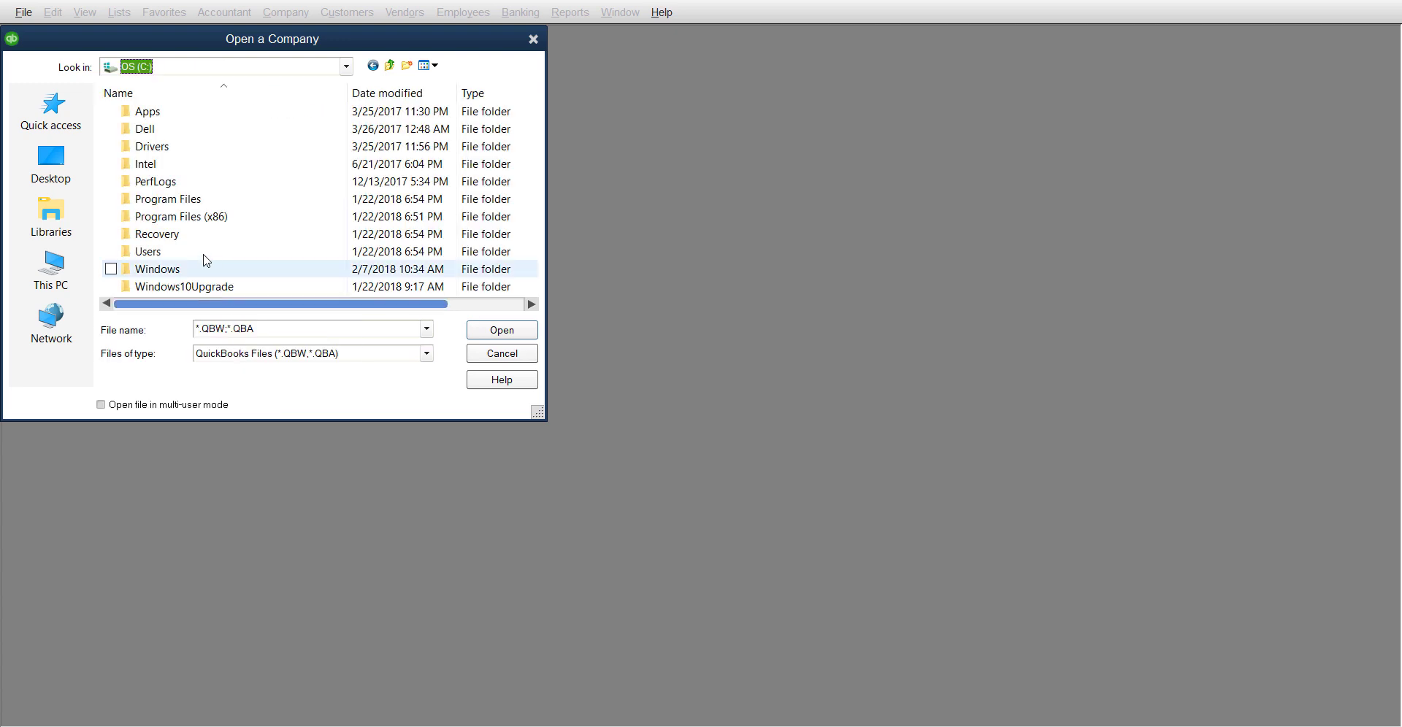
left_click(165, 252)
double_click(183, 252)
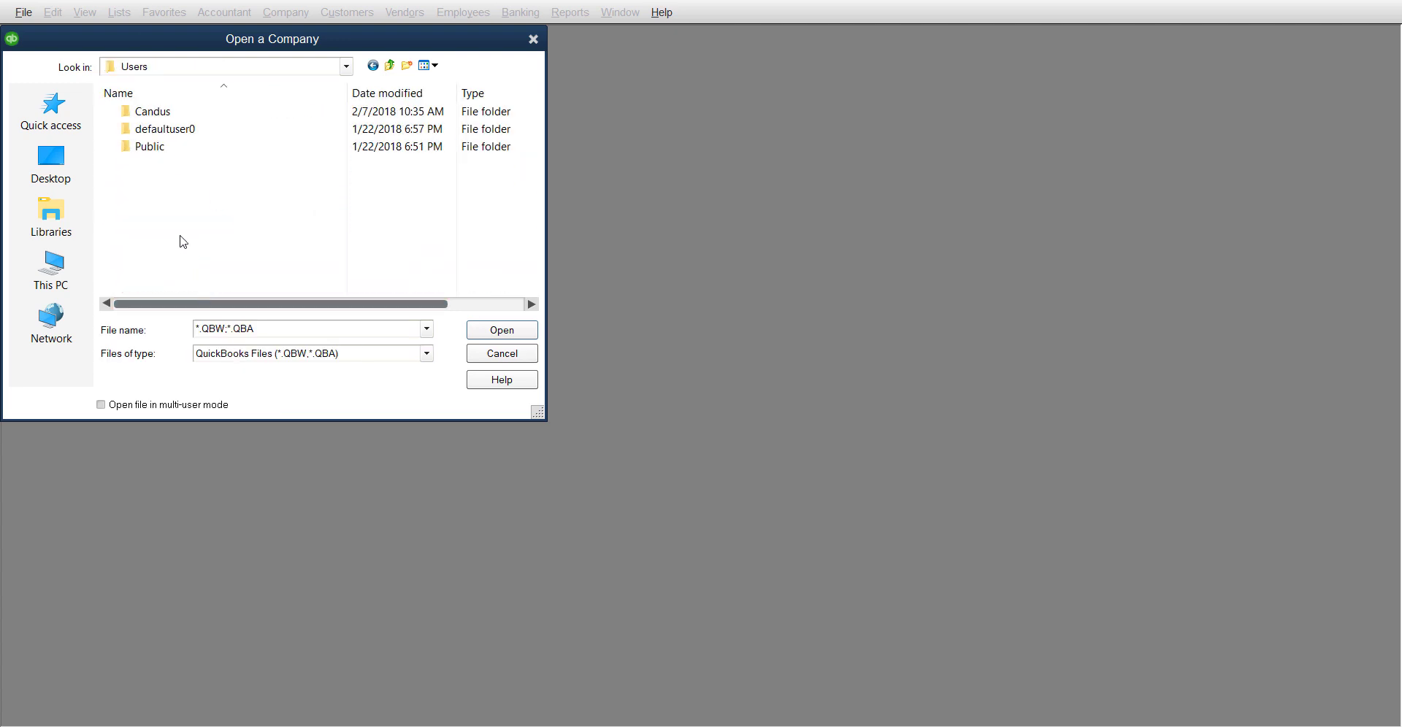
double_click(155, 149)
left_click(158, 117)
double_click(159, 117)
double_click(161, 130)
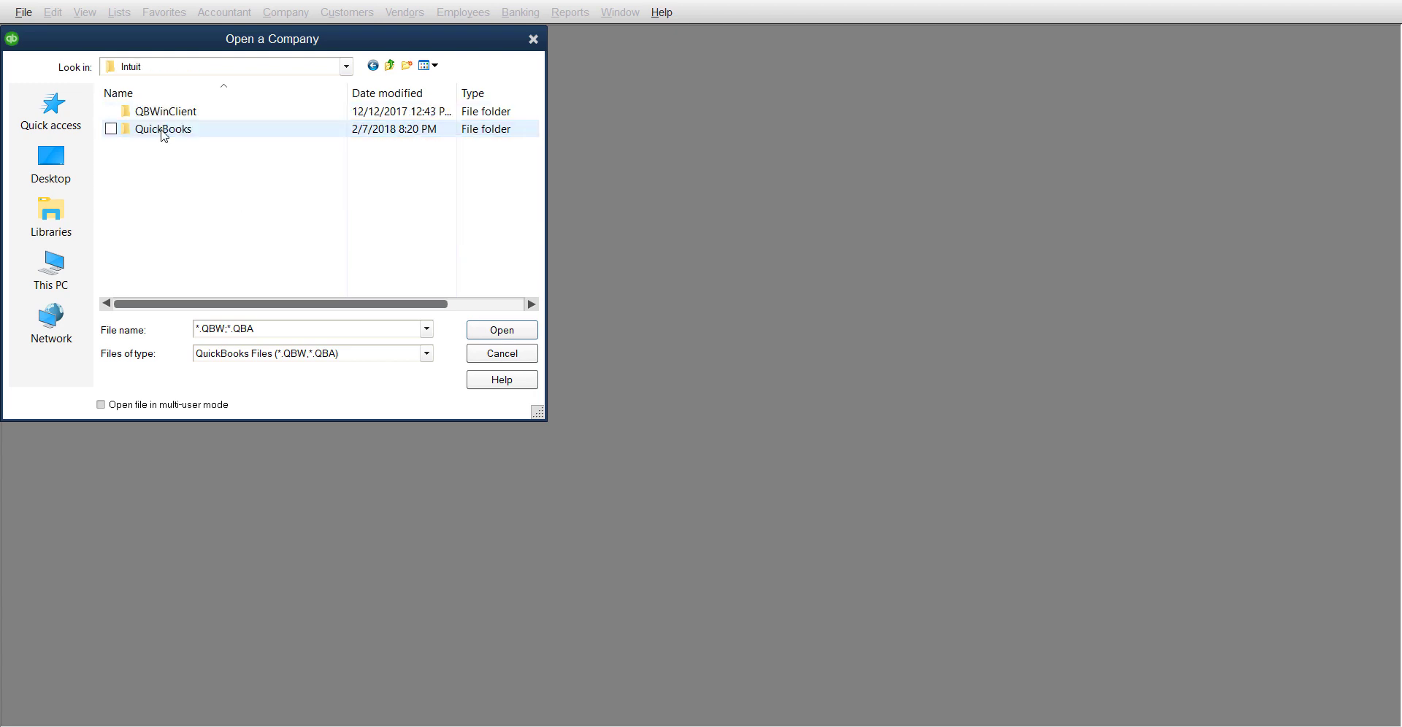
double_click(163, 130)
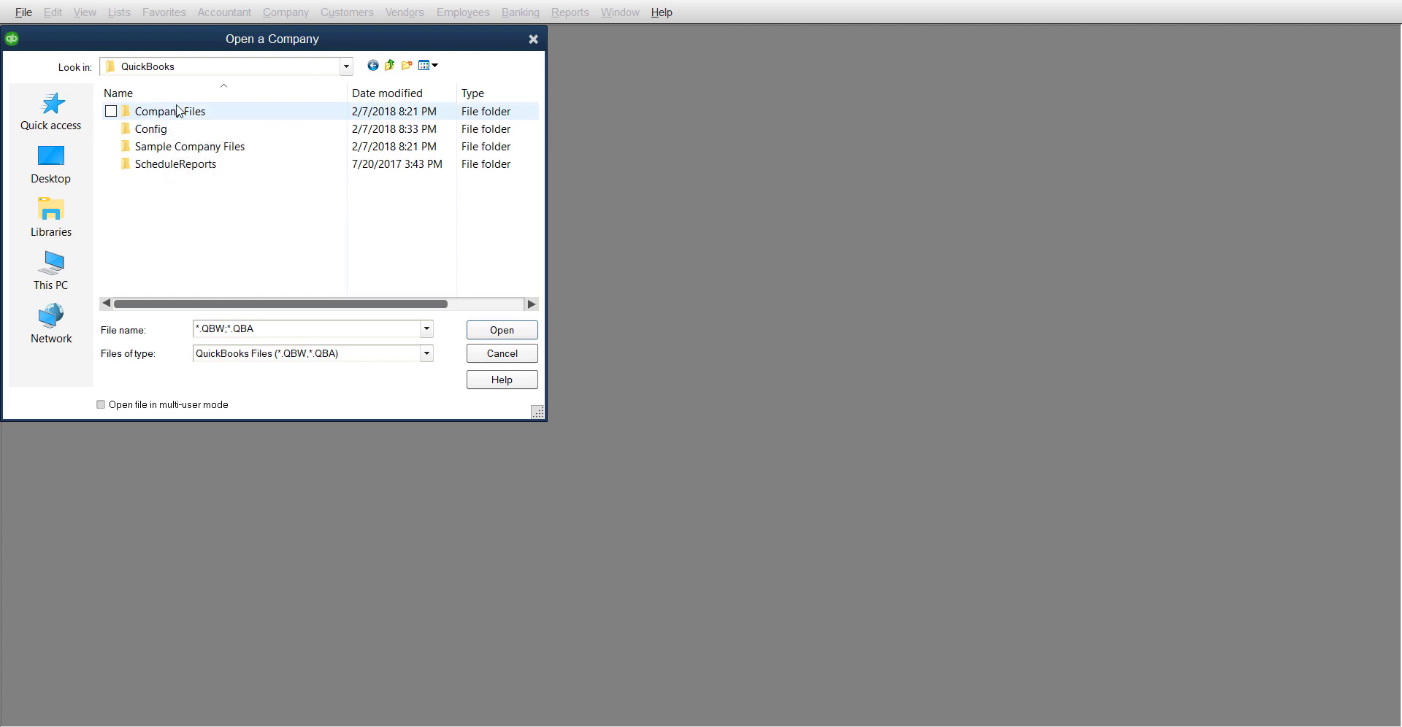
double_click(177, 111)
Find the company file Confidence with QuickBooks Training File in the Company Files folder and open it
scroll(191, 133, "down", 3)
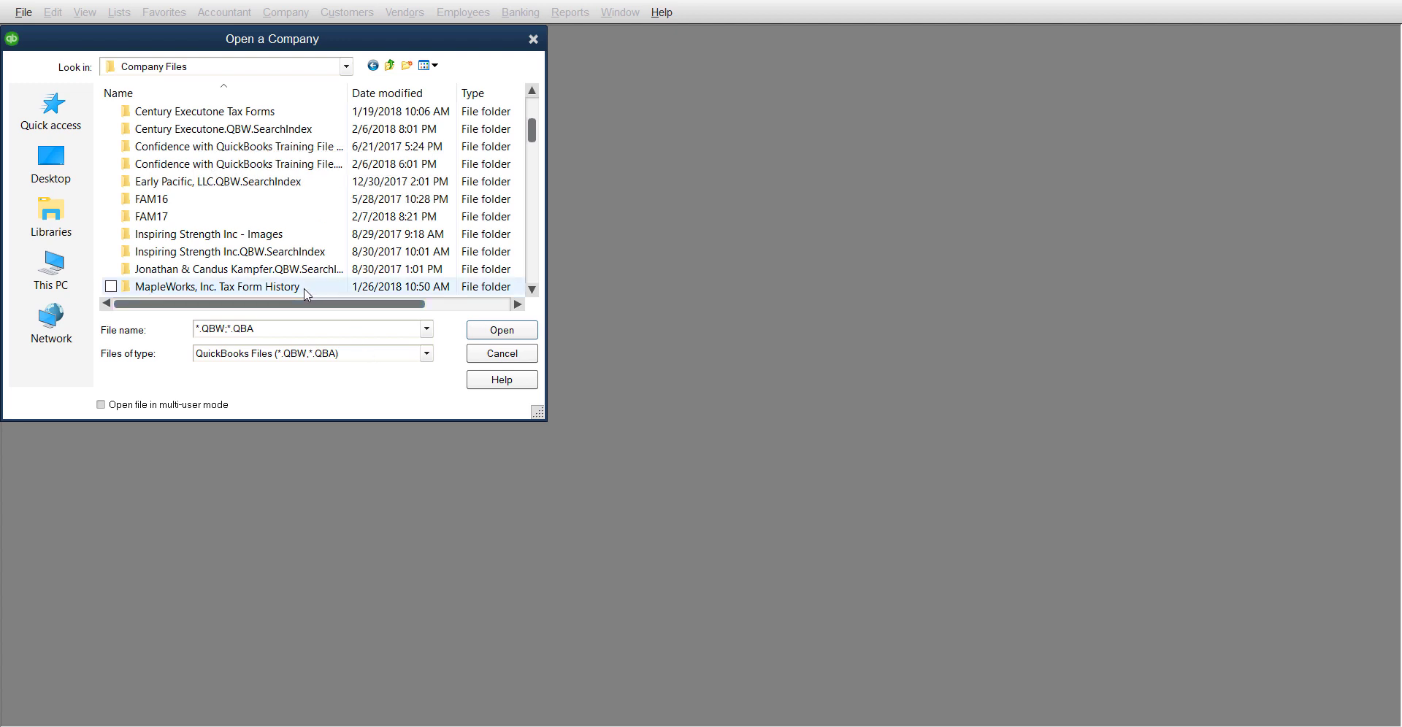
scroll(306, 288, "down", 5)
left_click(263, 146)
left_click(262, 135)
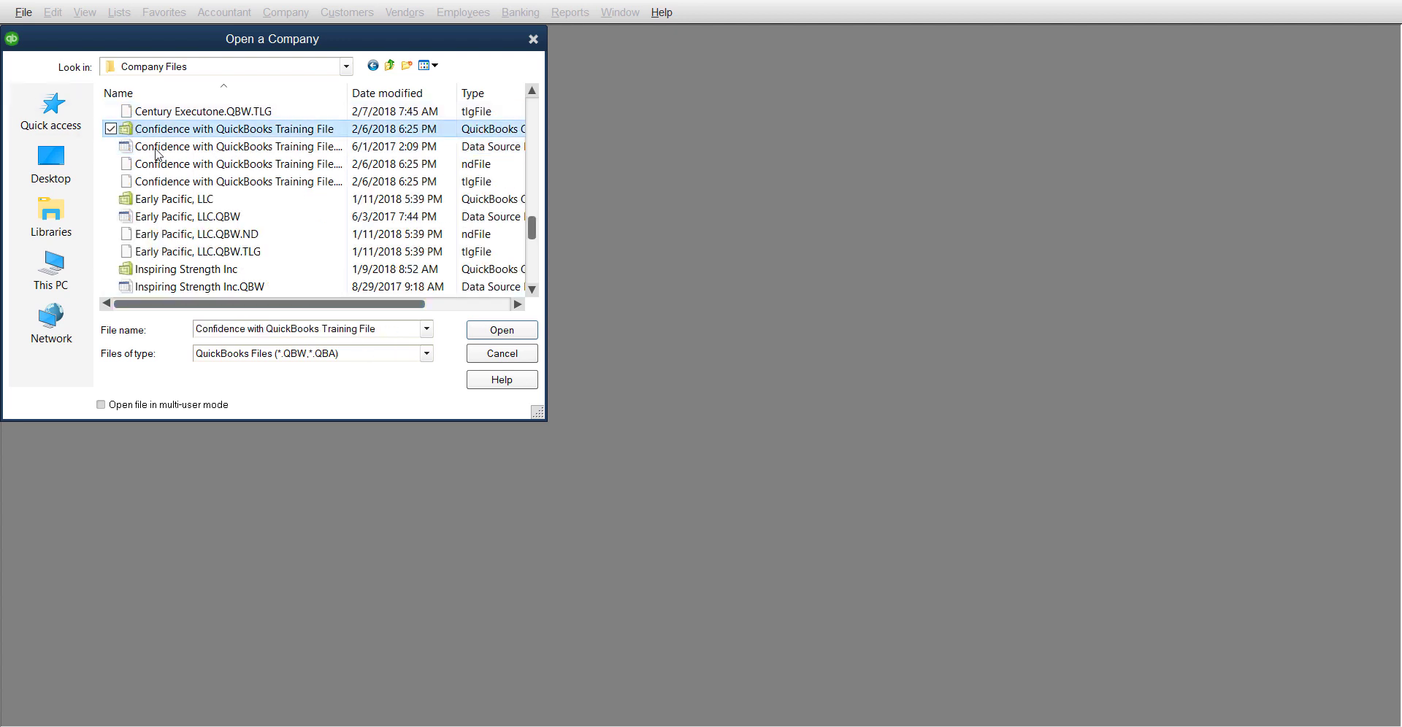
left_click(511, 335)
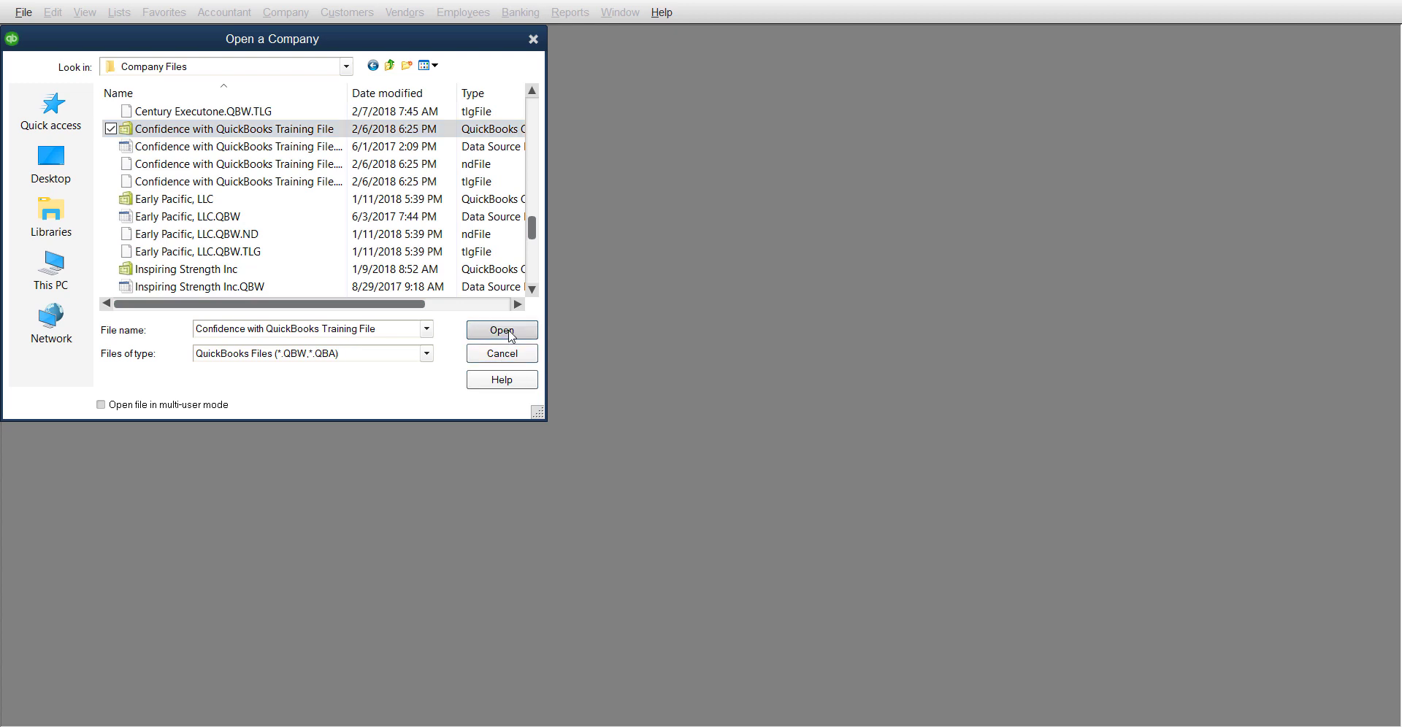
scroll(454, 199, "right", 3)
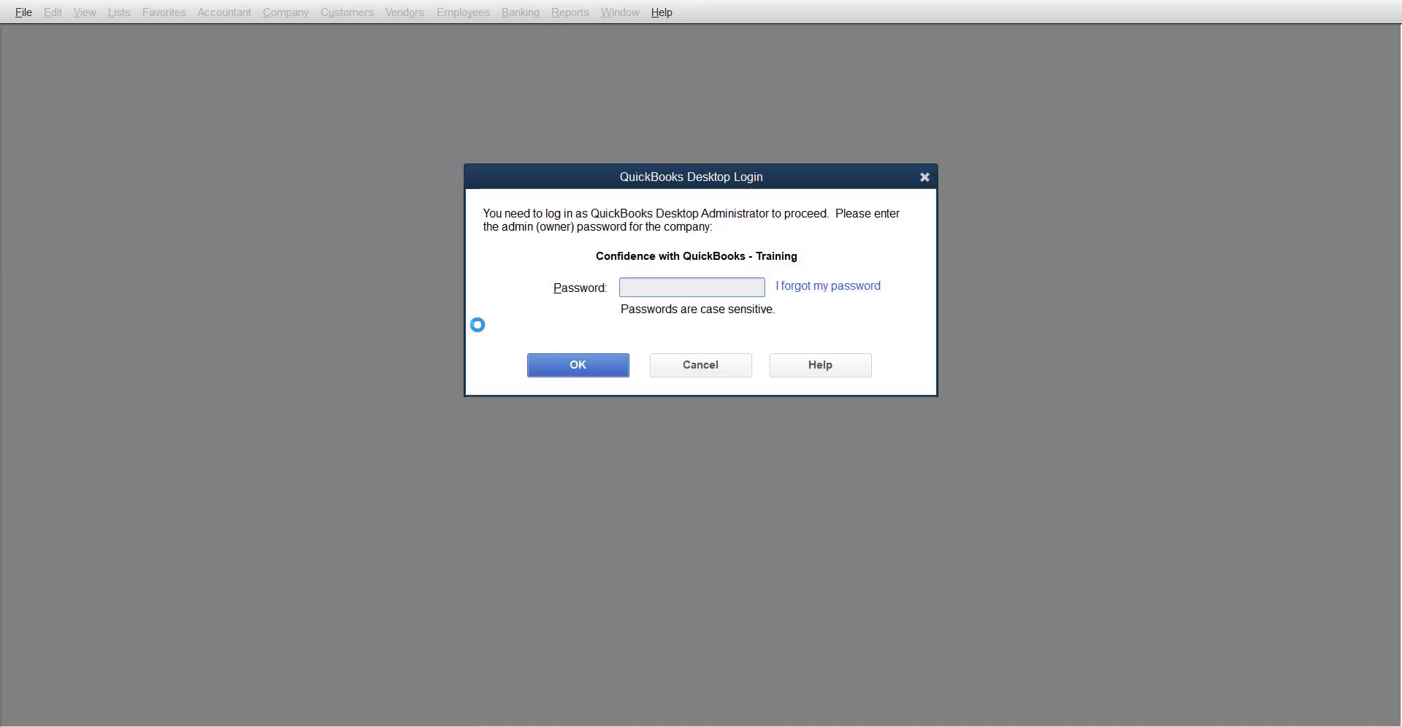
Log in with the company's admin password and update the company file to the newest version, keeping the default backup location
type("*********")
left_click(573, 365)
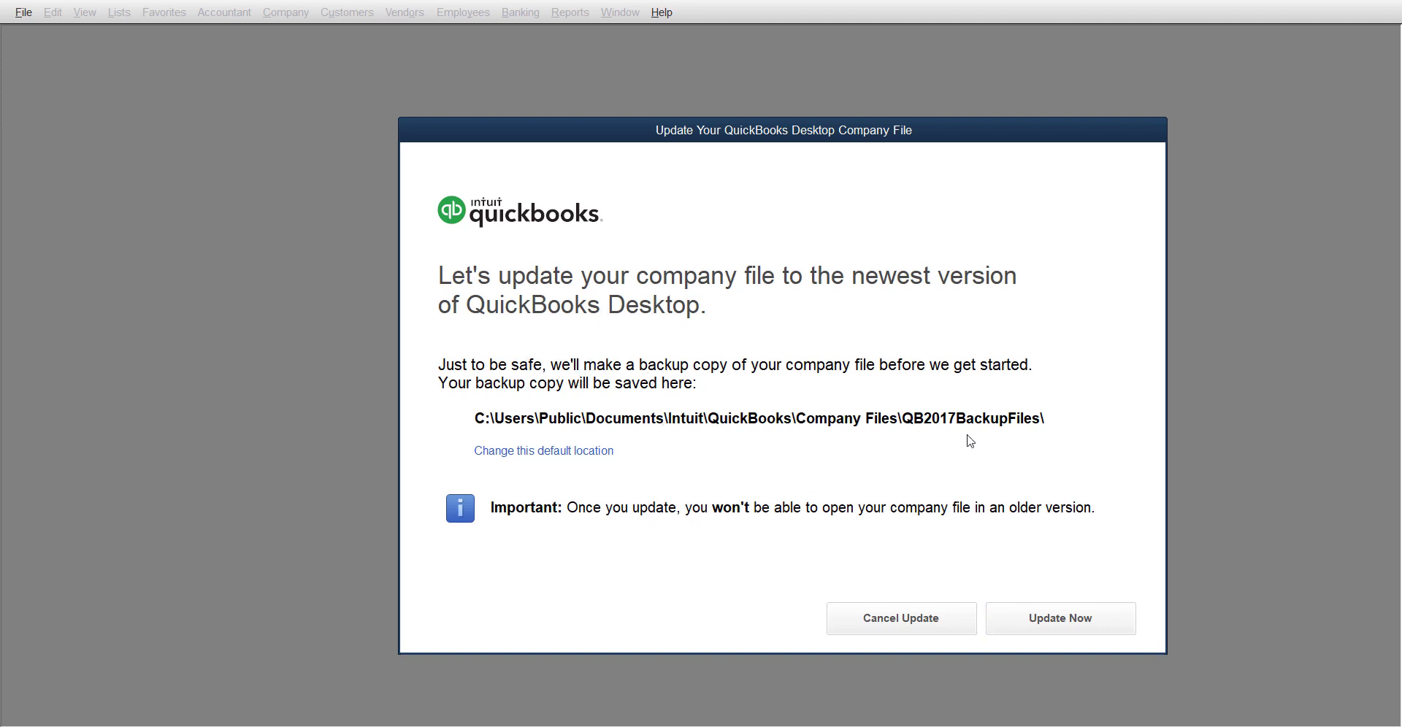
left_click(1079, 615)
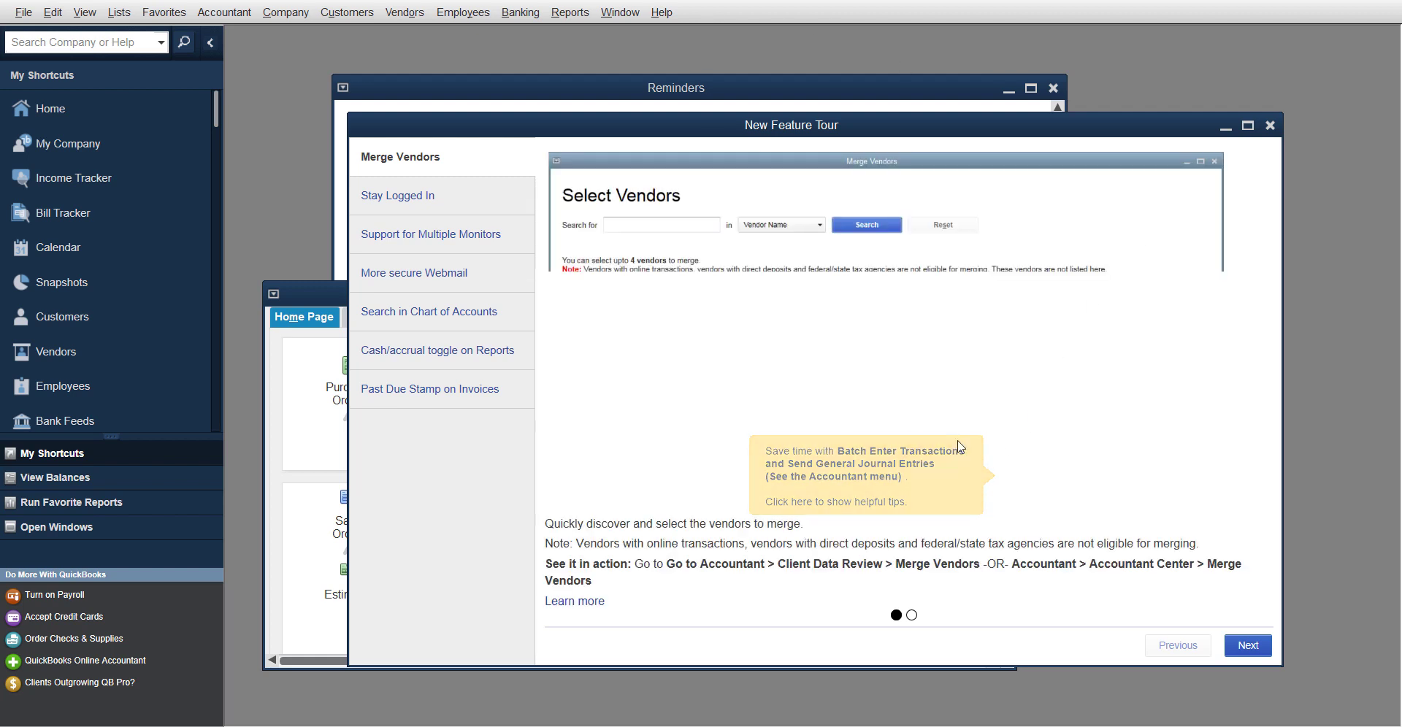
Close the New Feature Tour and Reminders windows and maximize the Home window
left_click(1270, 126)
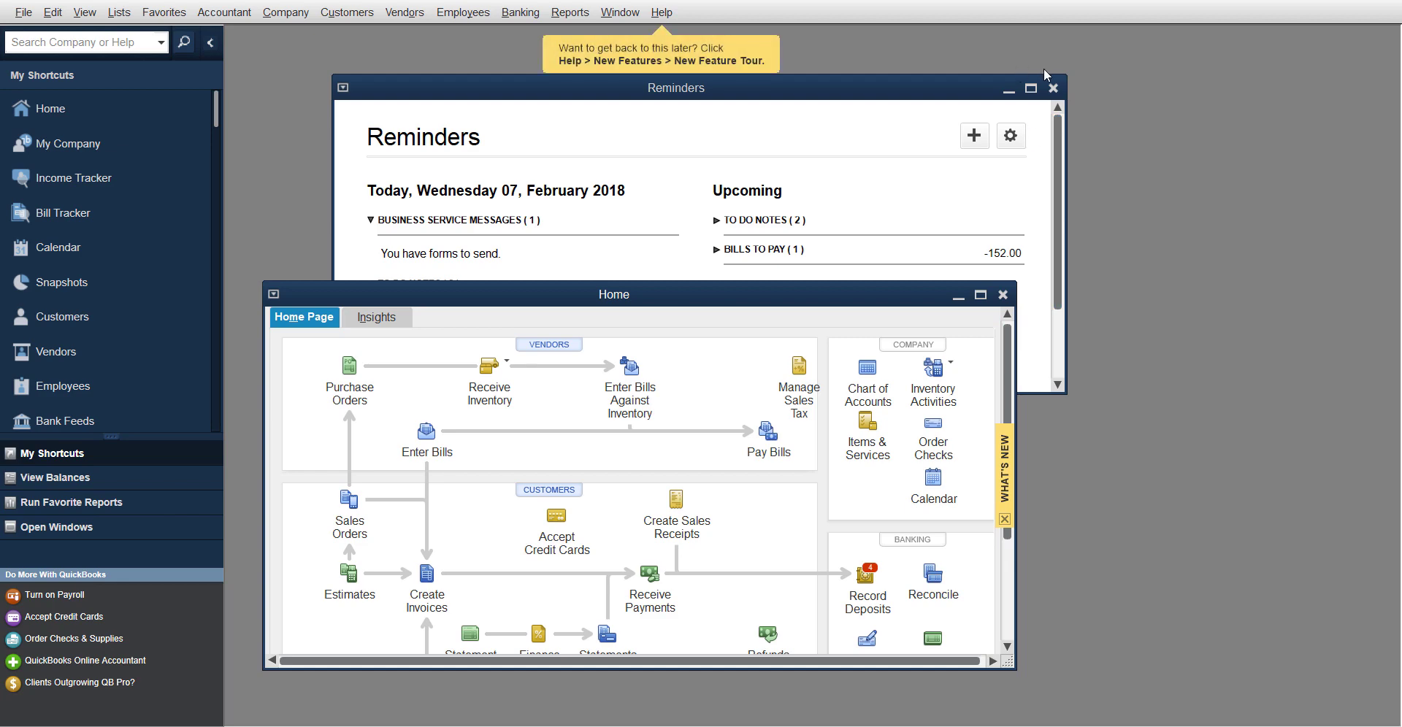
left_click(1053, 88)
left_click(980, 295)
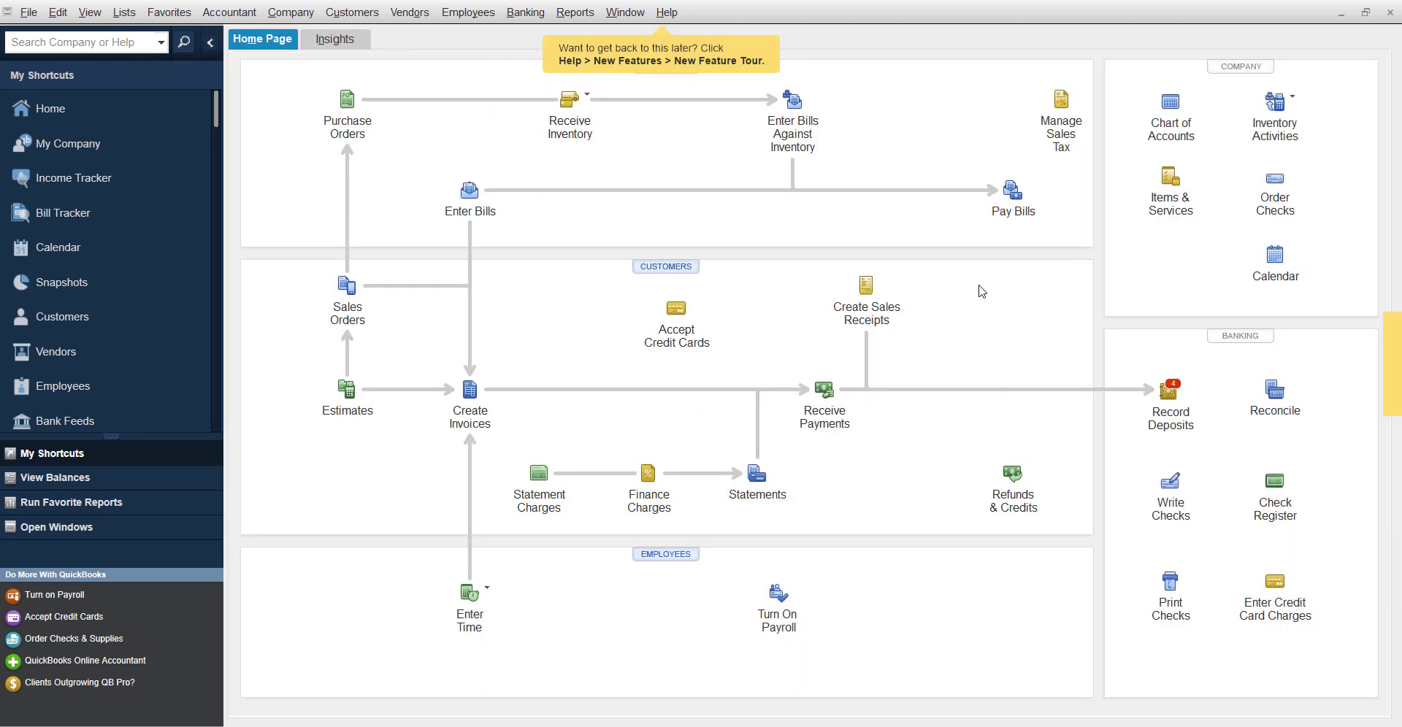